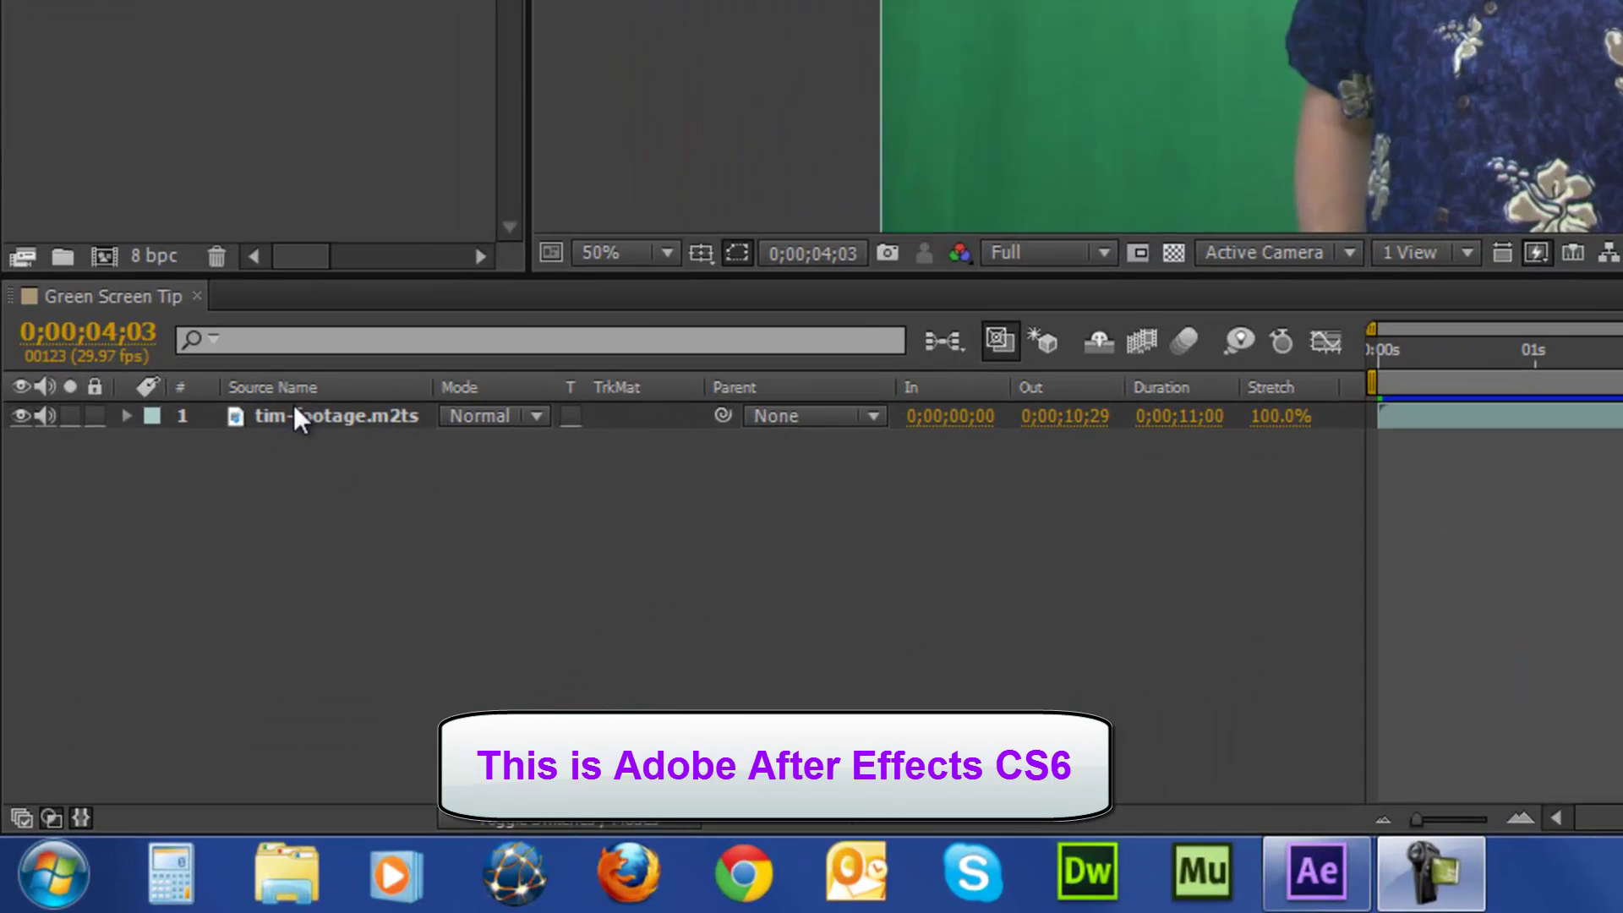
- Select the tim-footage.m2ts layer in the Green Screen Tip timeline
left_click(302, 413)
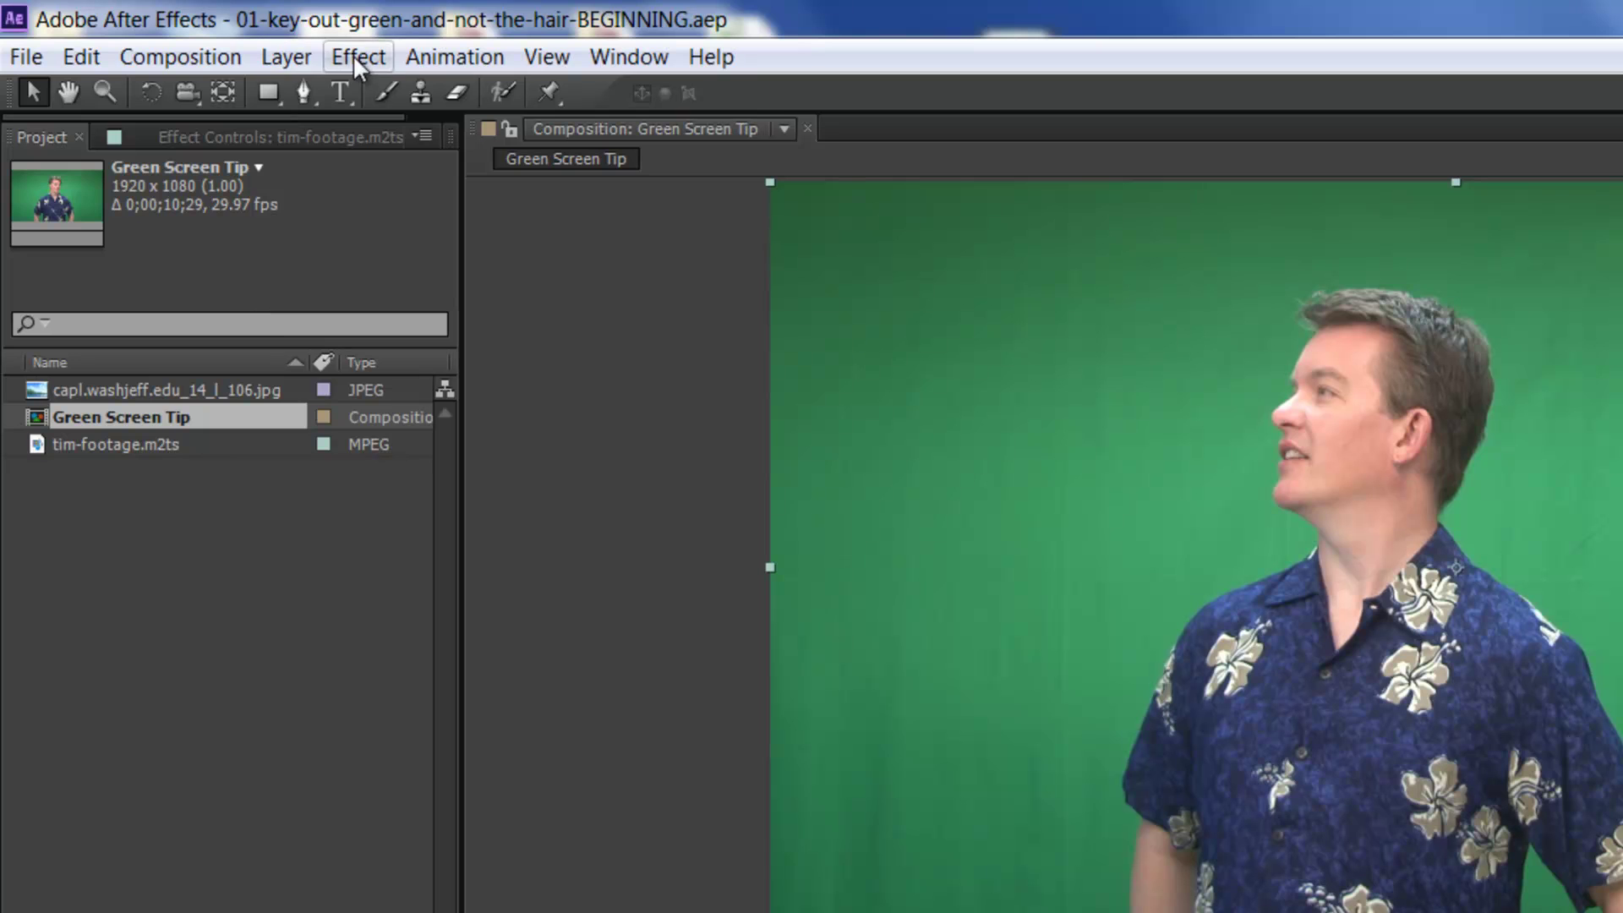
- Apply Keylight (1.2) to the footage, sample the green backdrop as Screen Colour, and expand Screen Matte
left_click(353, 54)
mouse_move(281, 482)
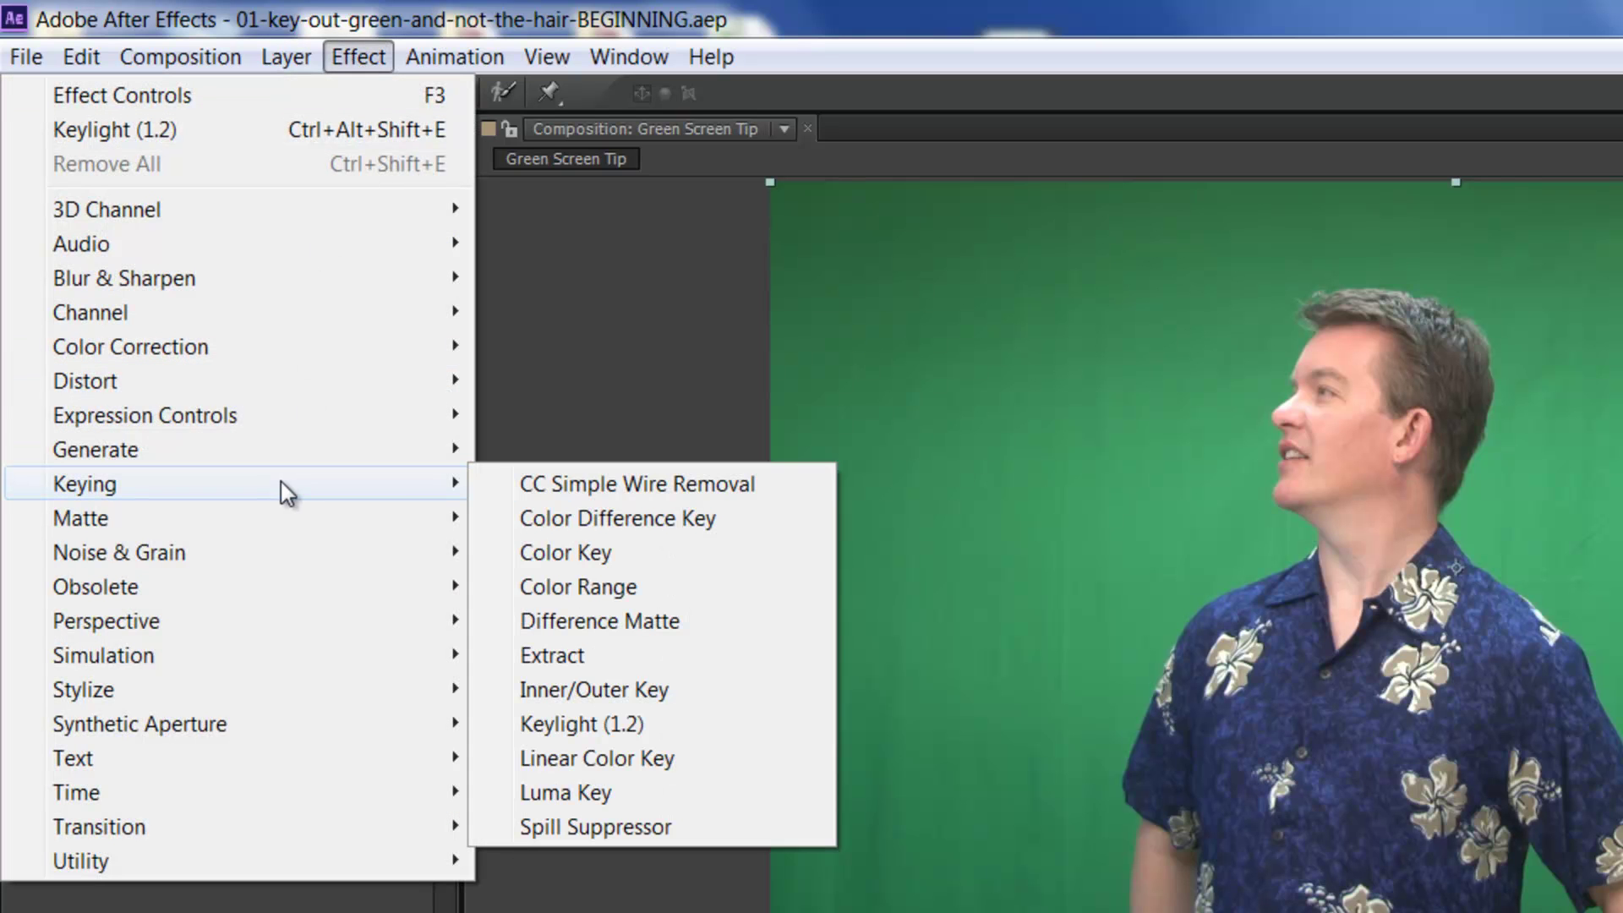
left_click(550, 724)
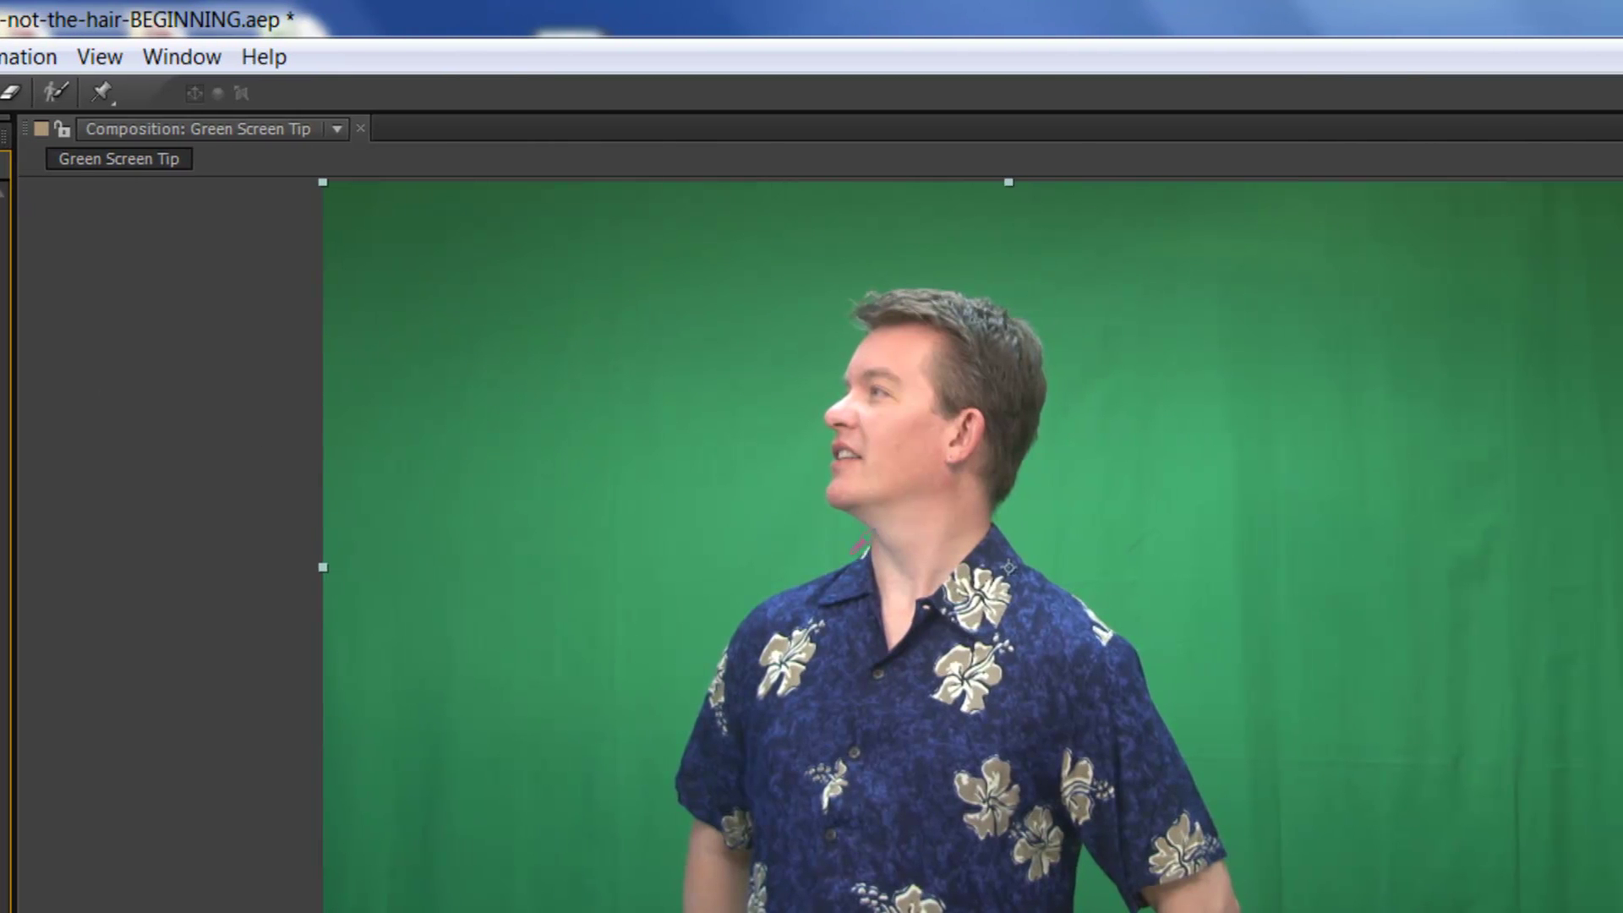
left_click(850, 548)
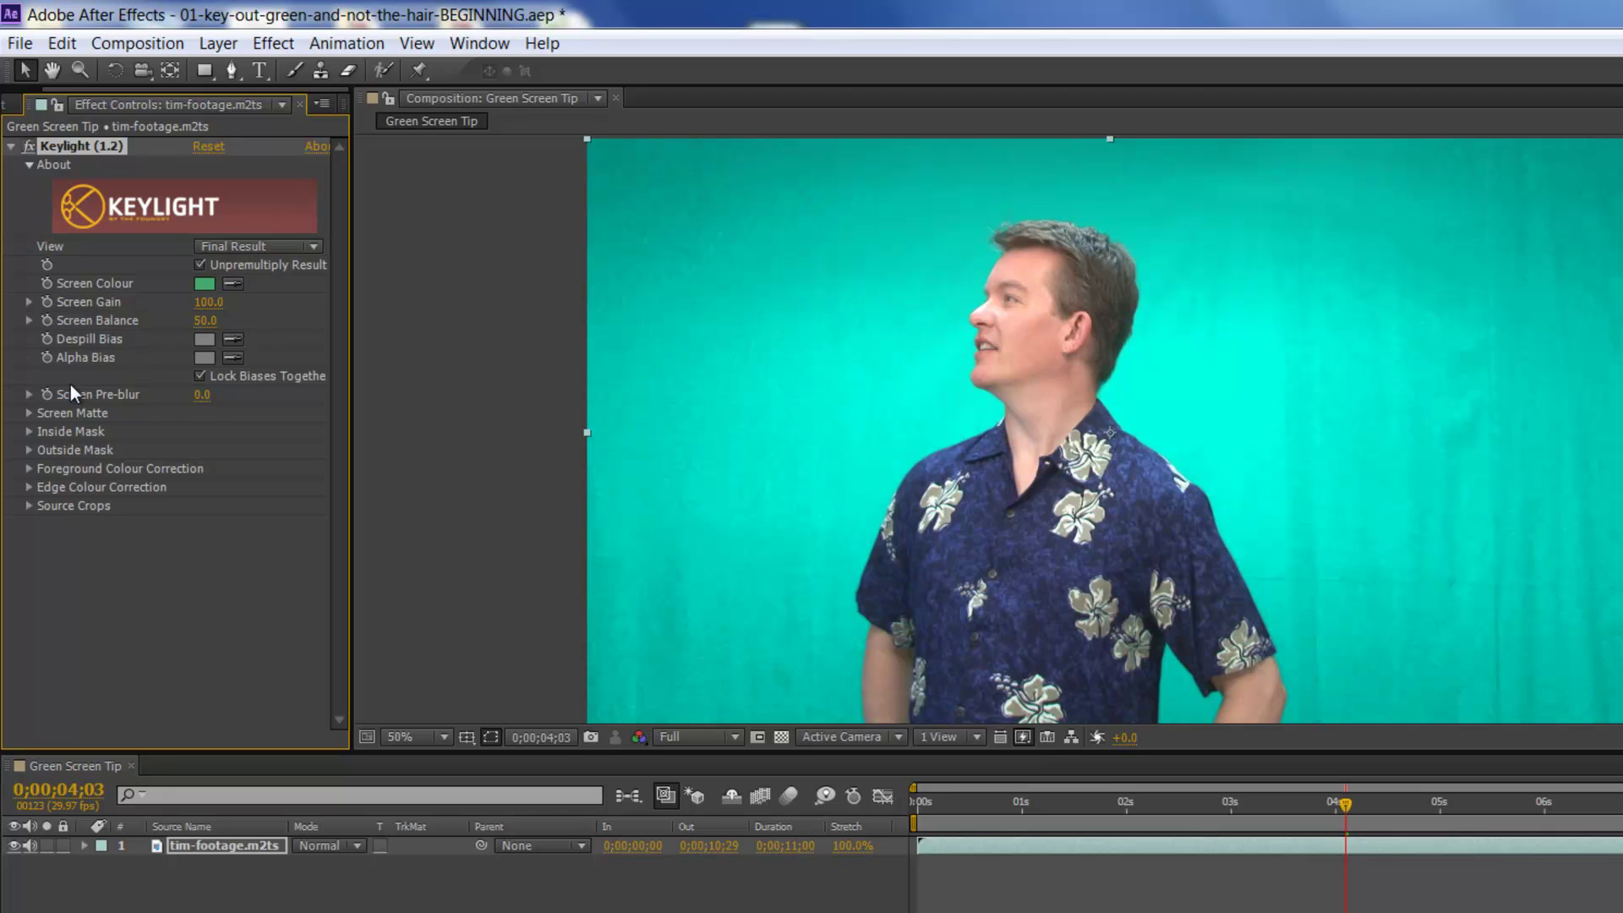
left_click(29, 413)
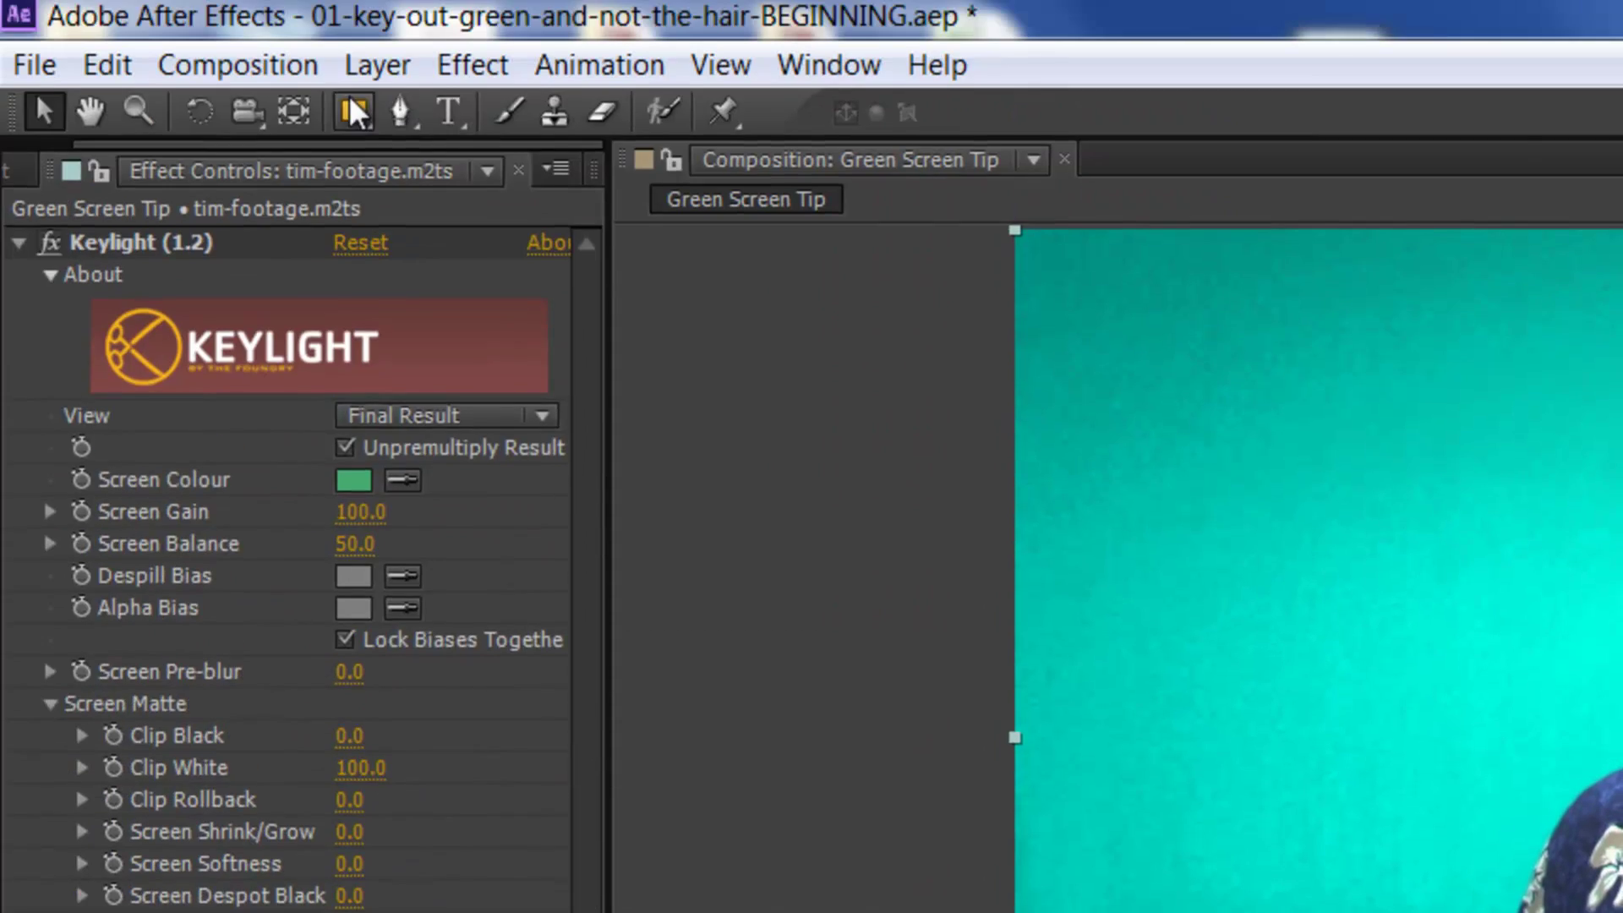
- Open Layer > Auto-trace for the keyed footage layer
left_click(348, 76)
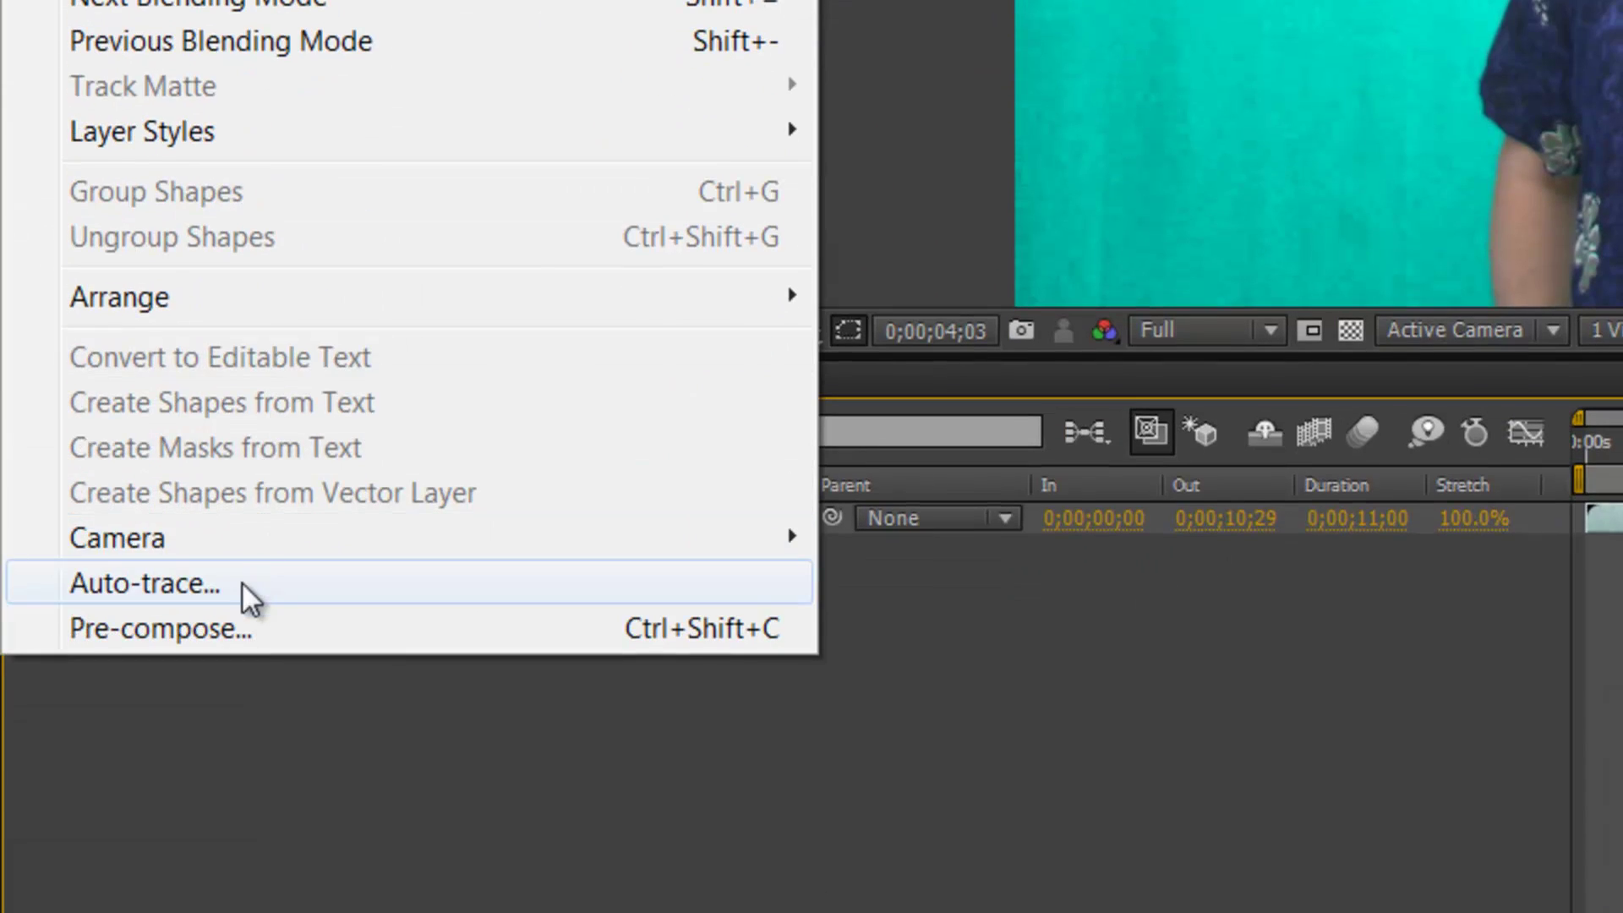
left_click(245, 590)
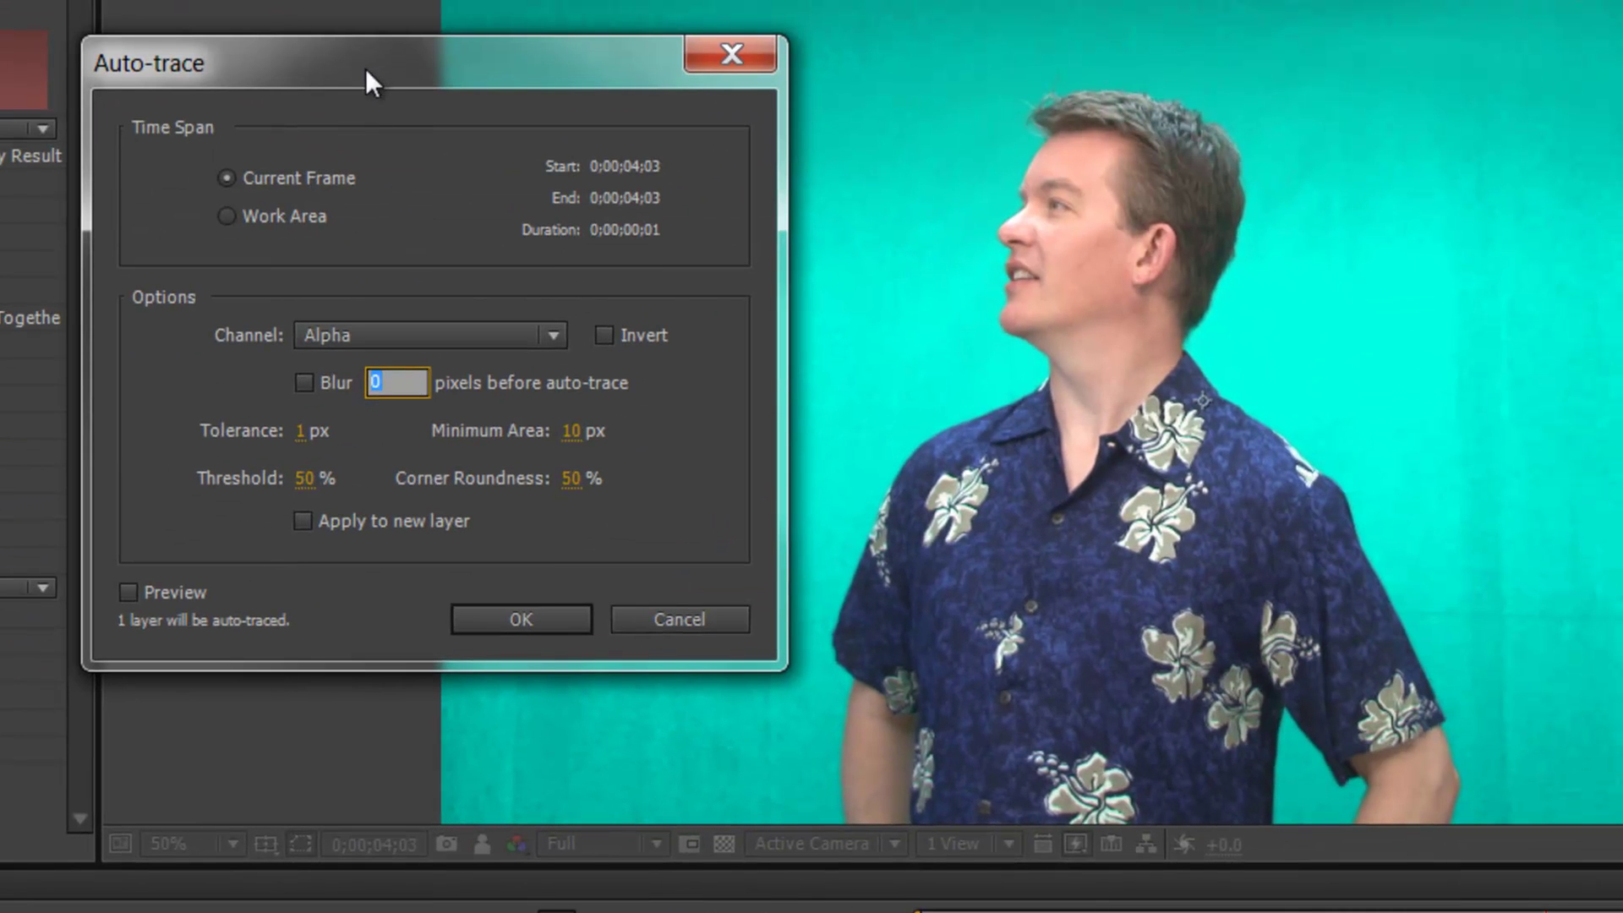
- Auto-trace the Alpha channel over the Work Area at 60% threshold onto a new layer
left_click_drag(347, 74, 389, 75)
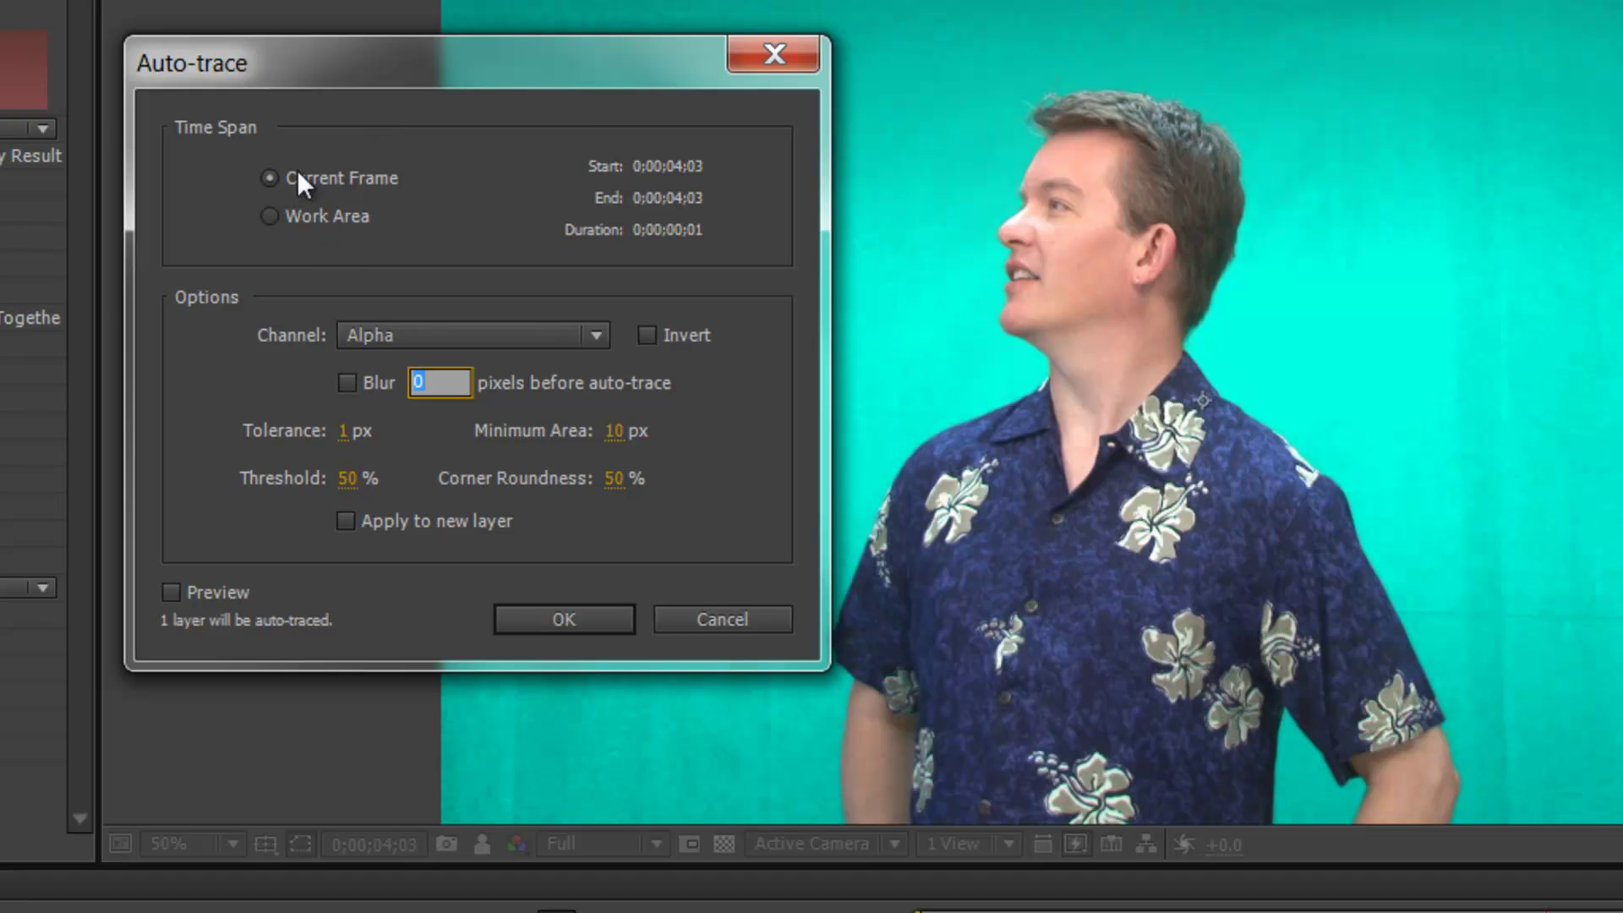
left_click(171, 592)
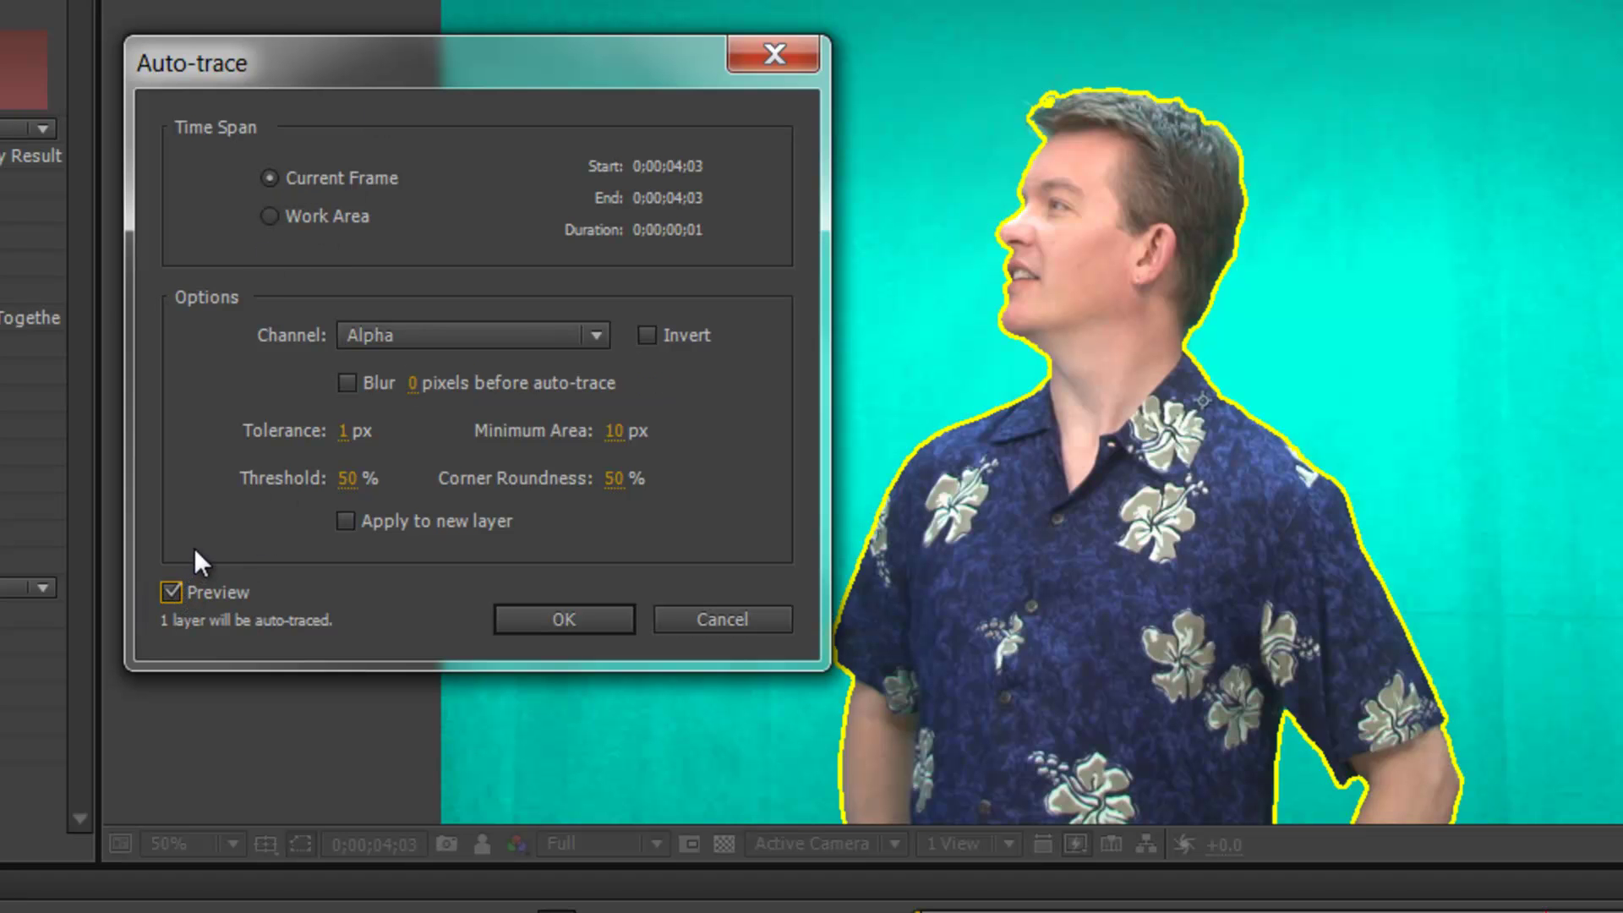
left_click(269, 213)
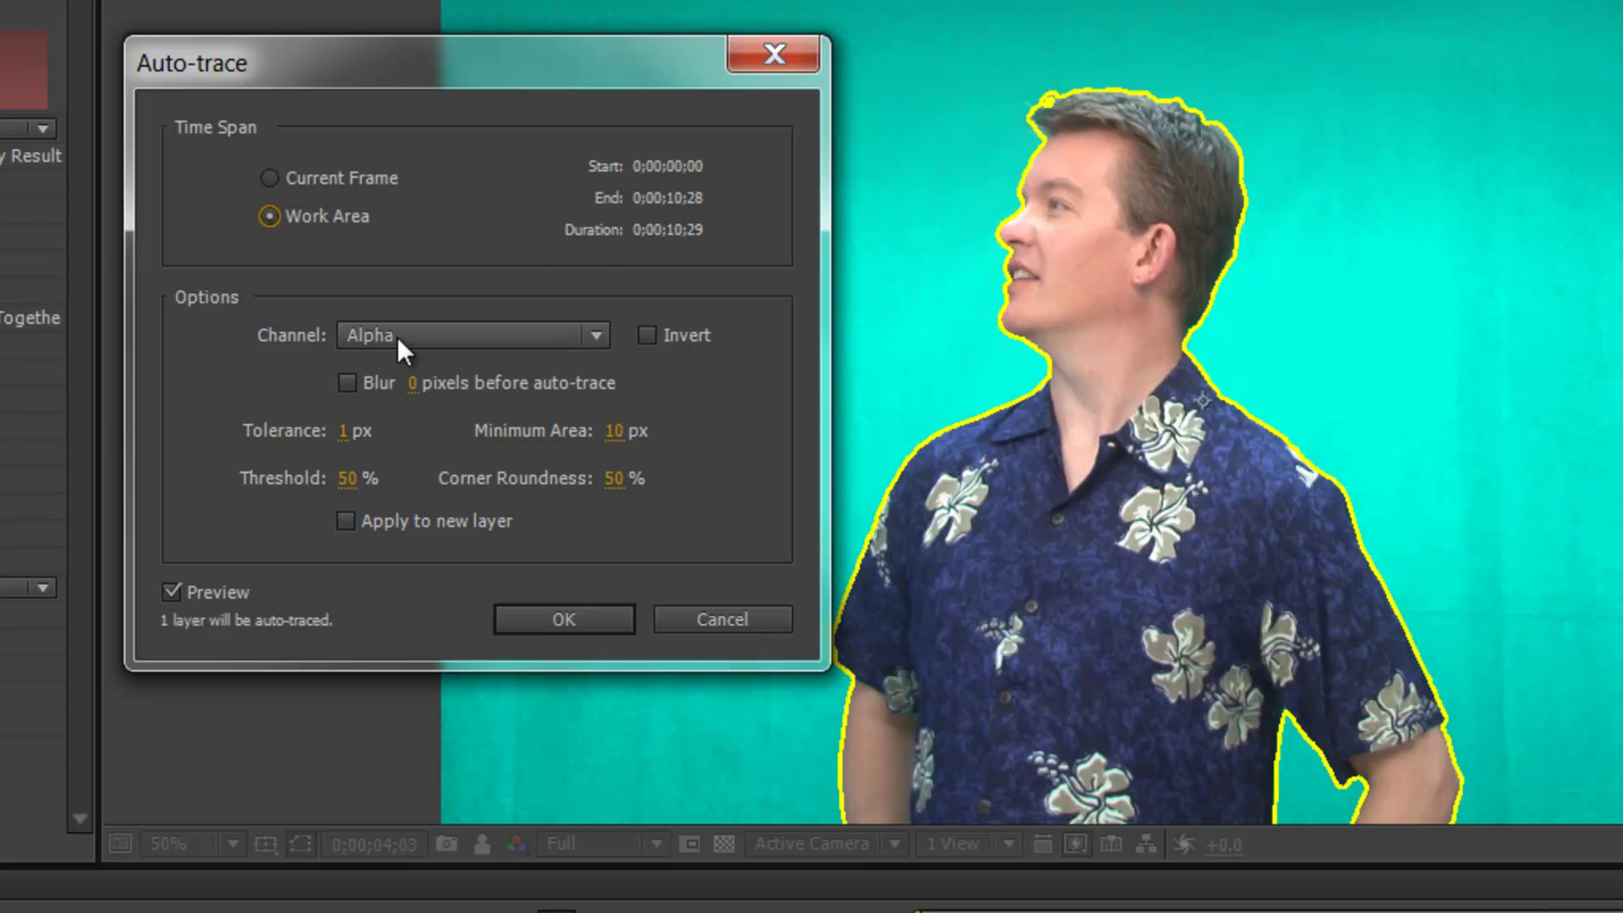
left_click(443, 336)
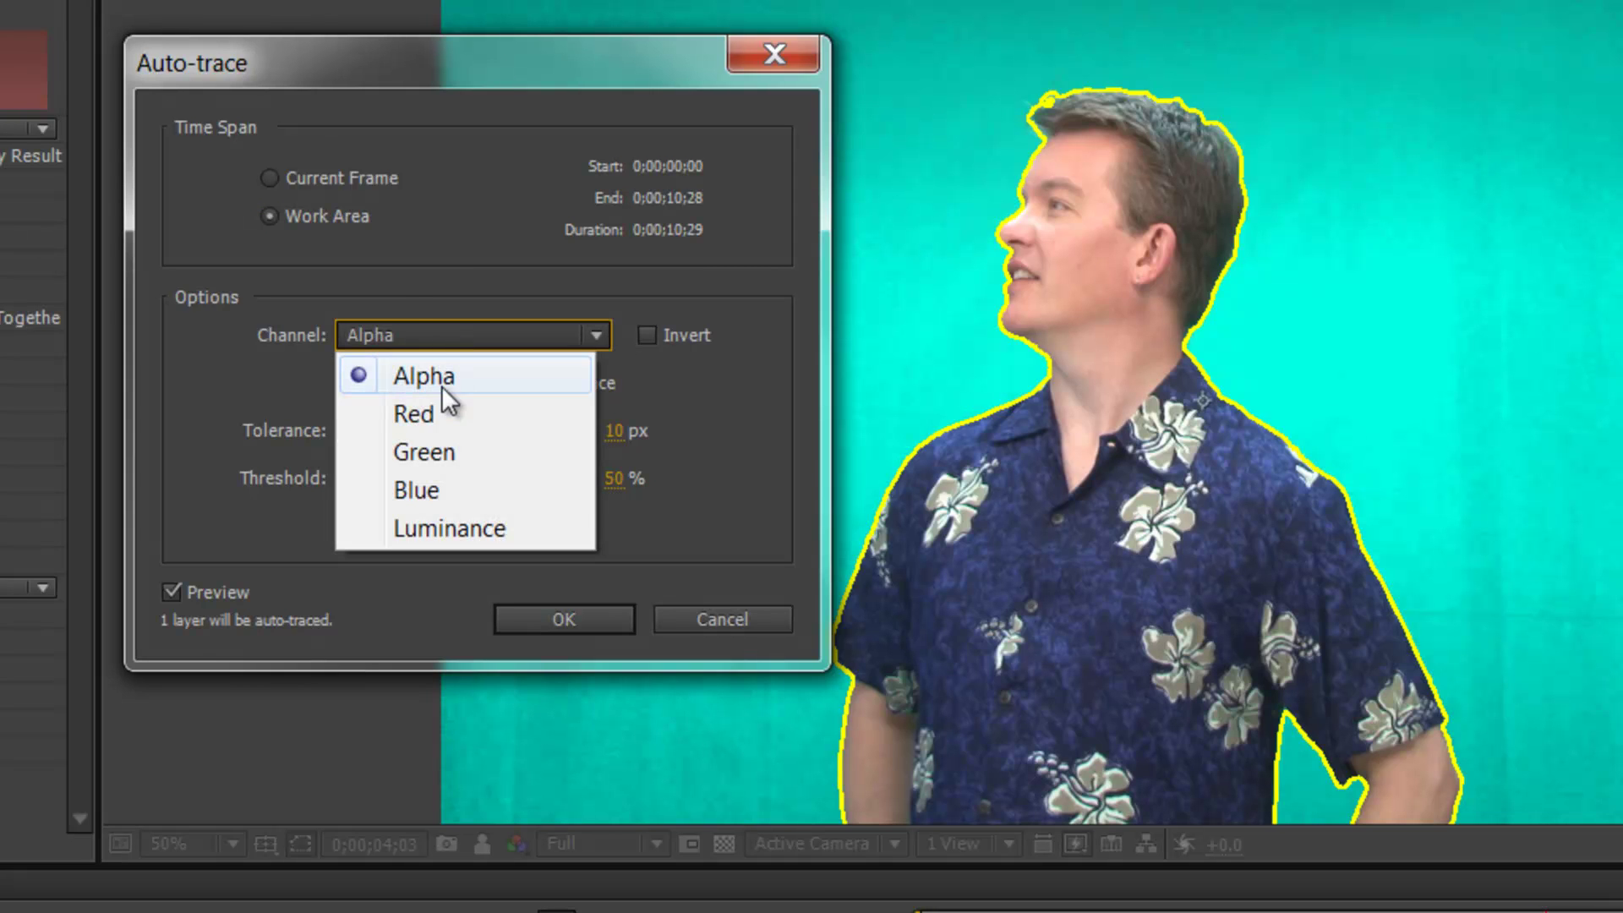
left_click(404, 302)
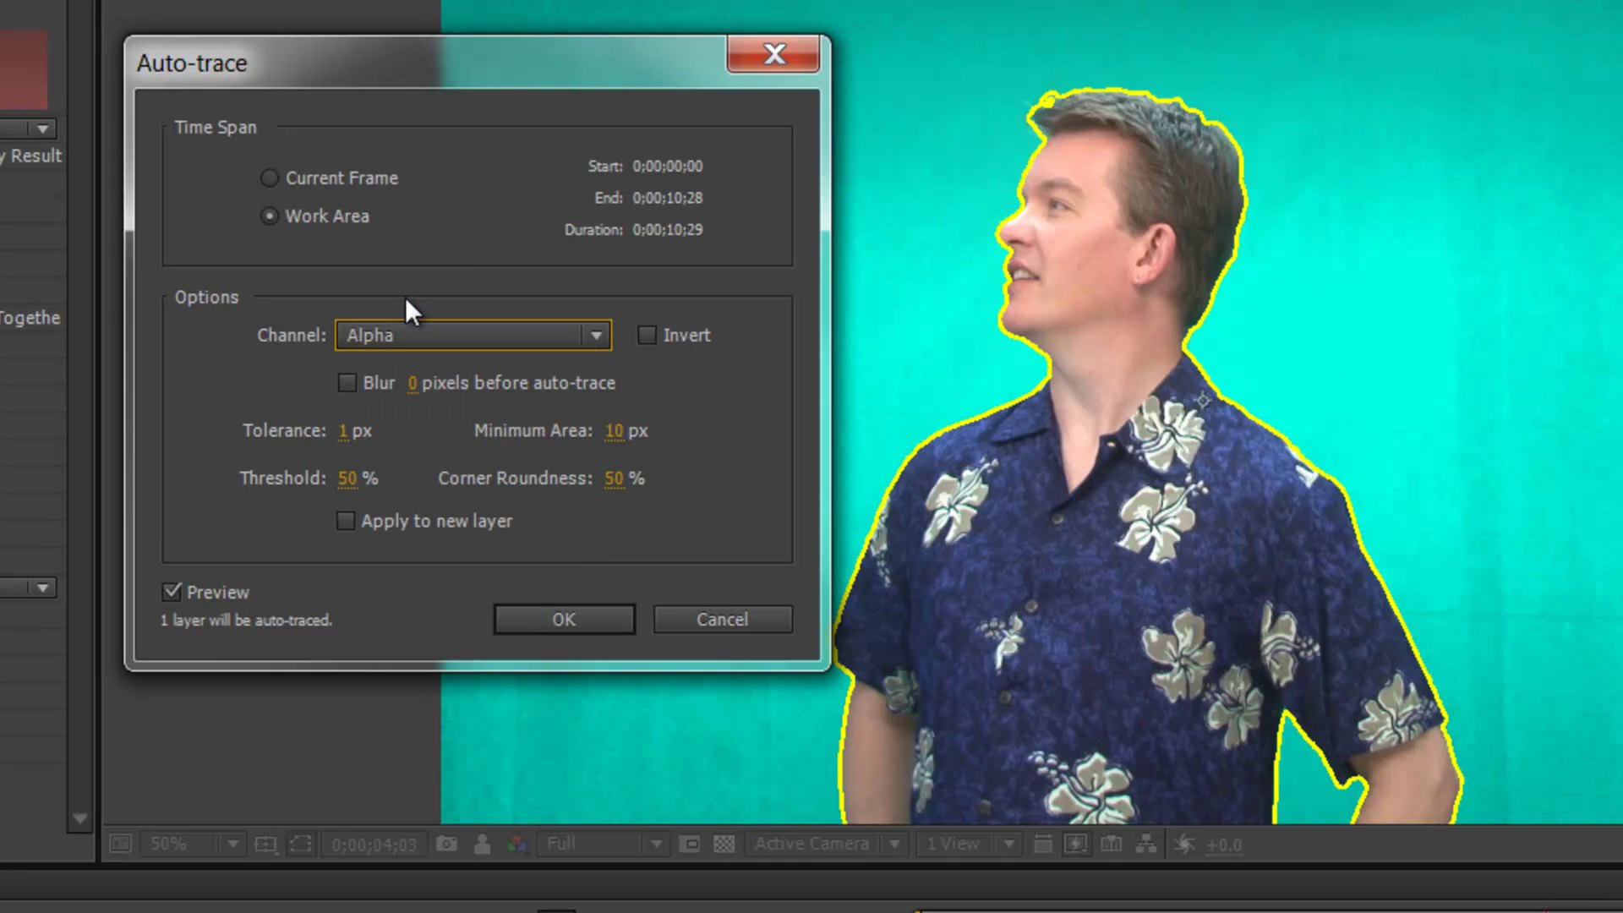
left_click(347, 479)
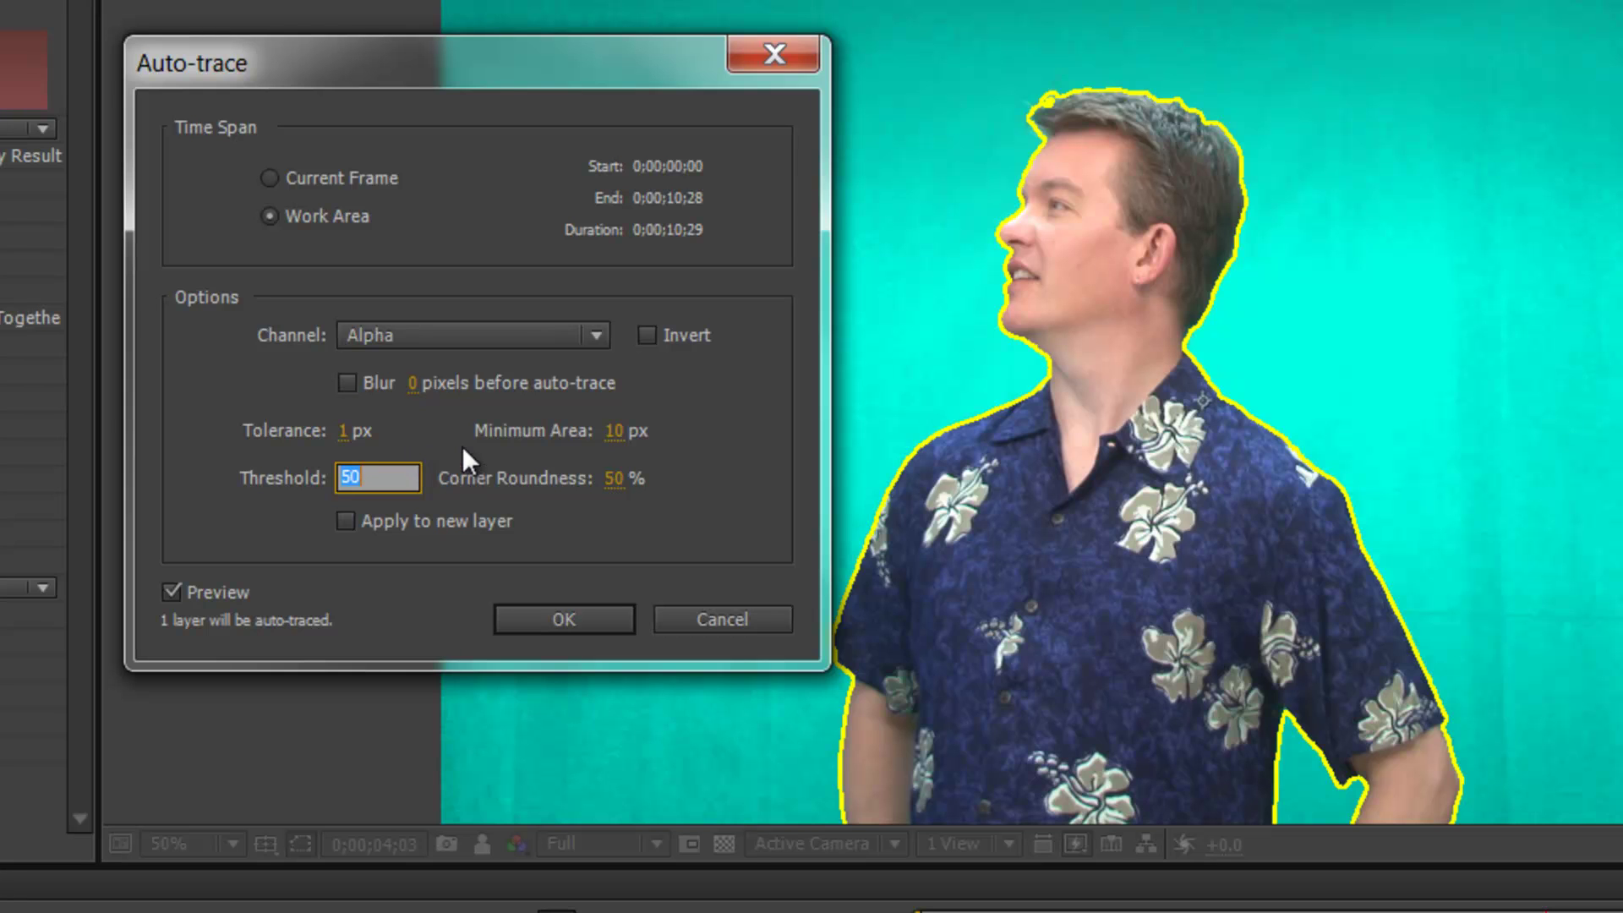
type("60")
key("Return")
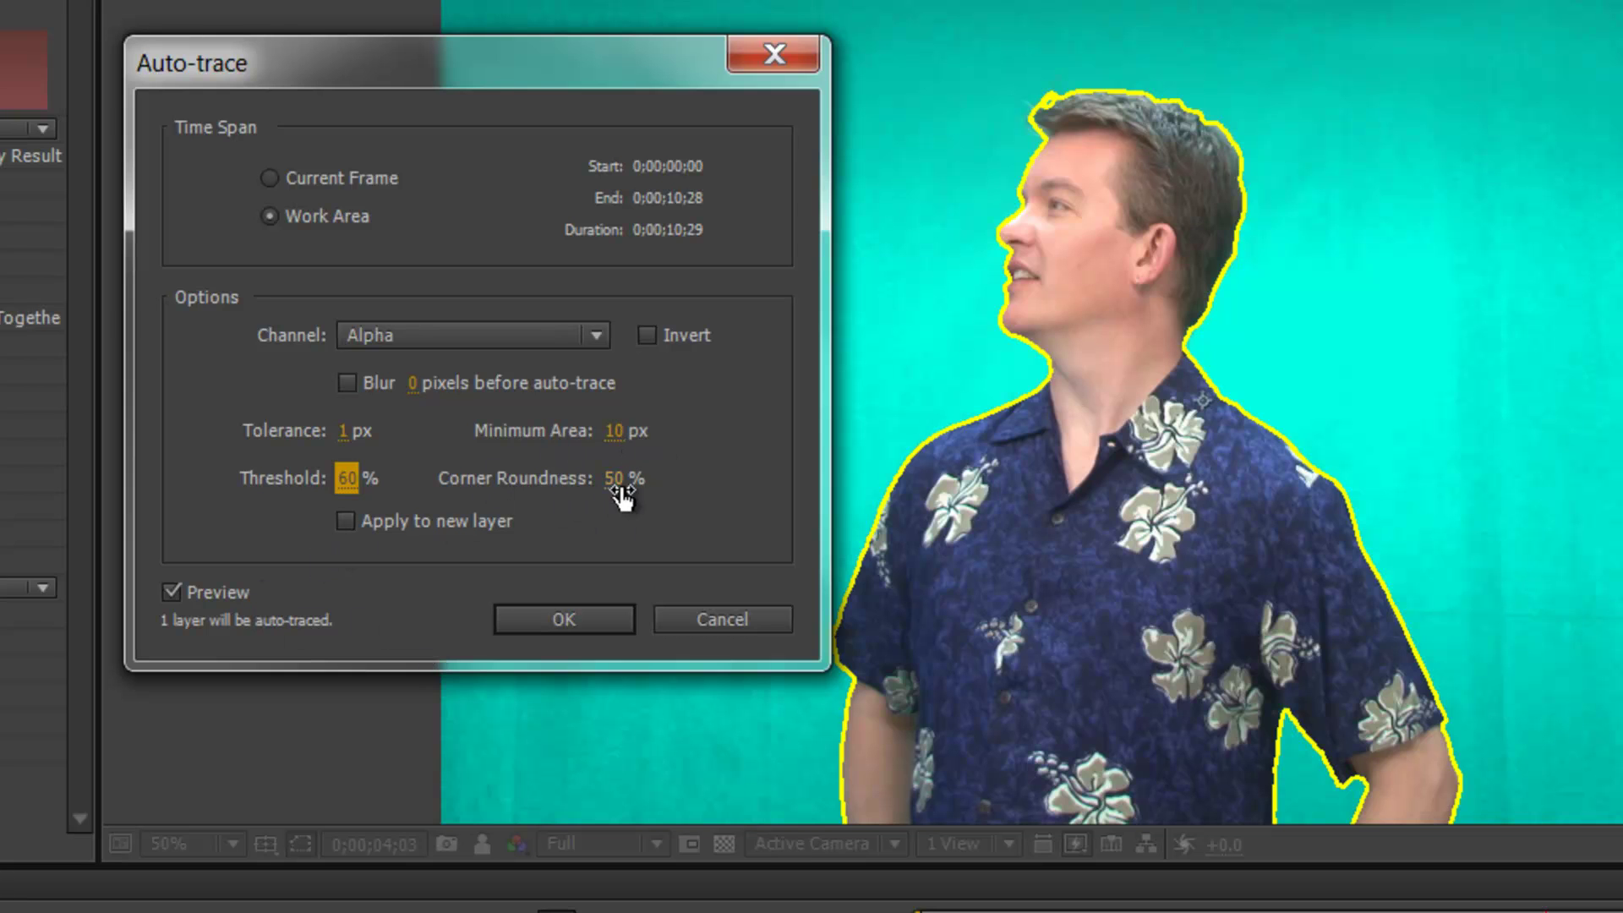
left_click(345, 521)
left_click(590, 619)
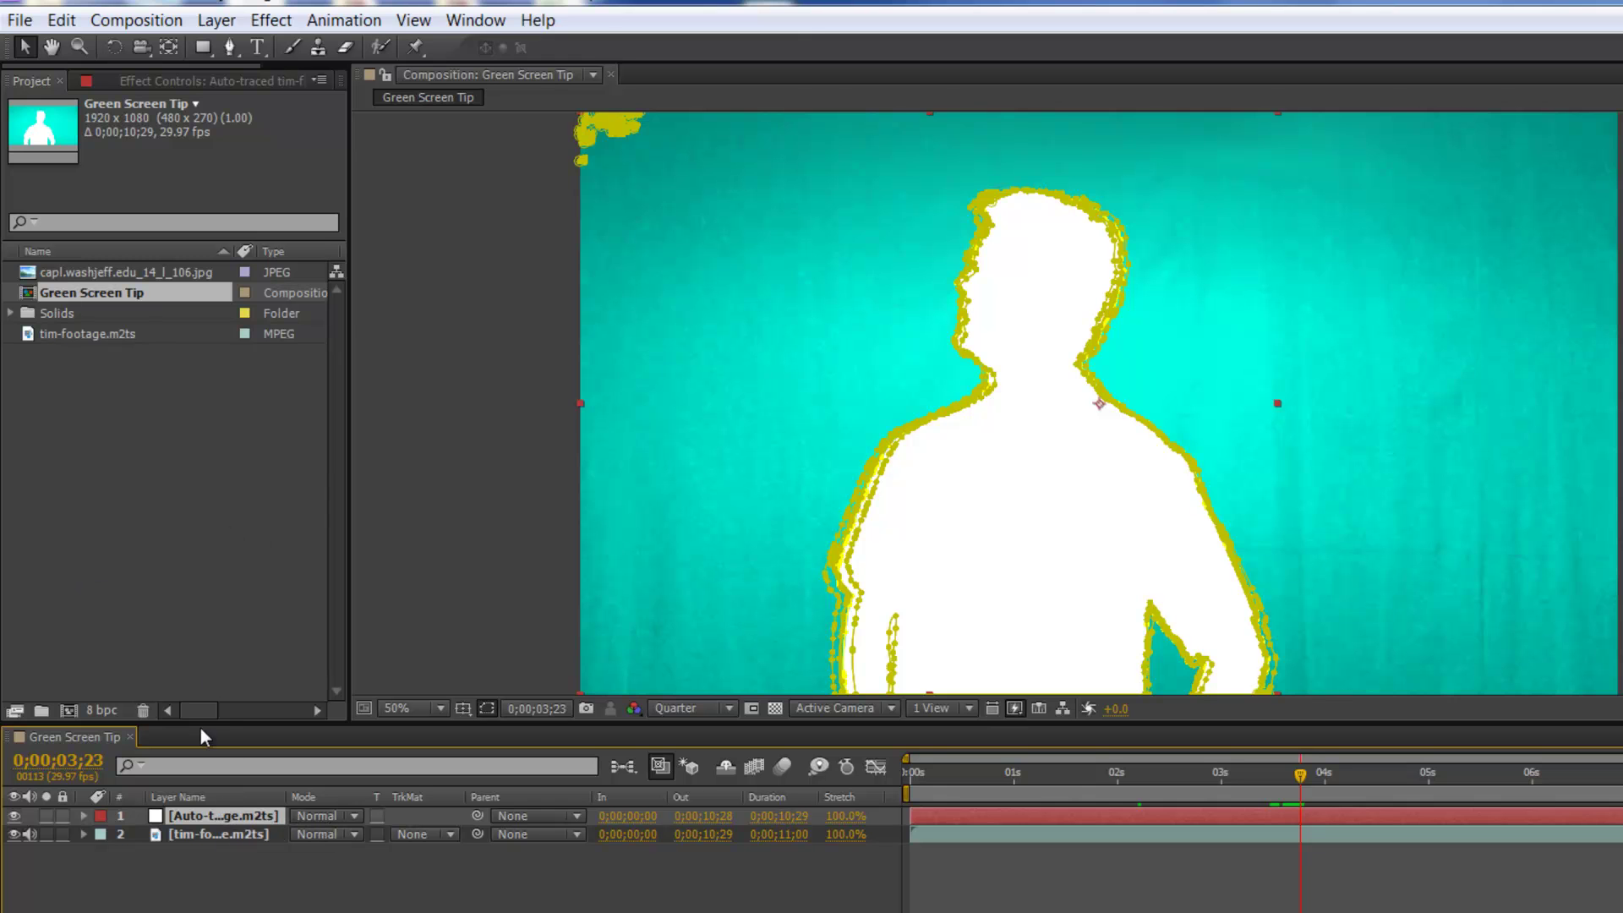
- Hide the white Auto-traced layer and select it to show its mask outlines
left_click(185, 834)
left_click(14, 815)
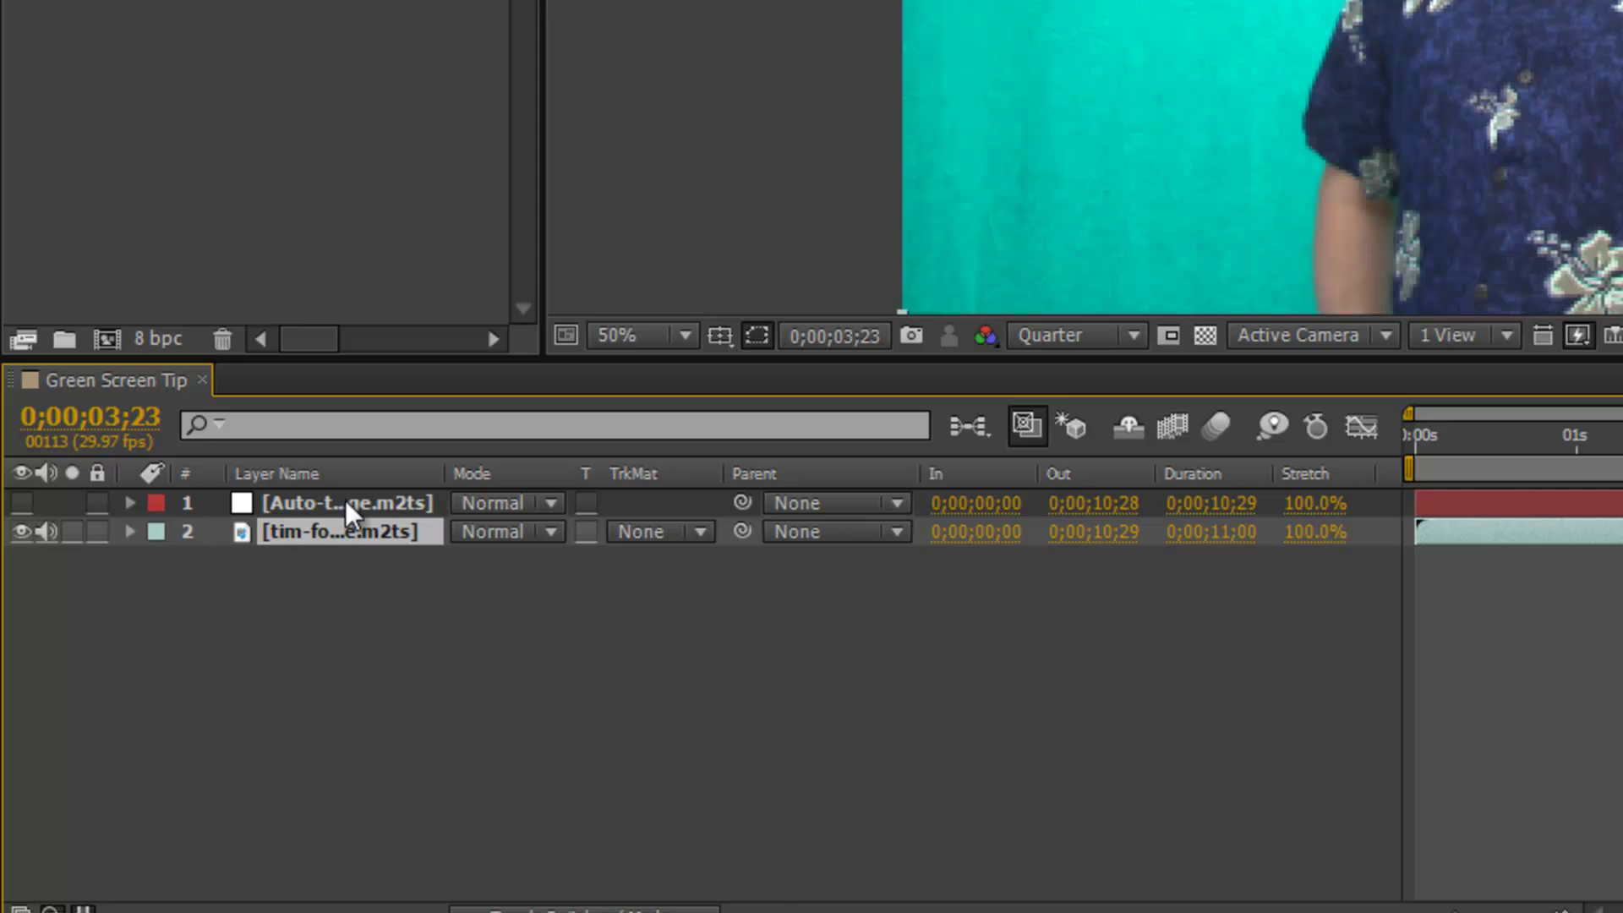
left_click(345, 502)
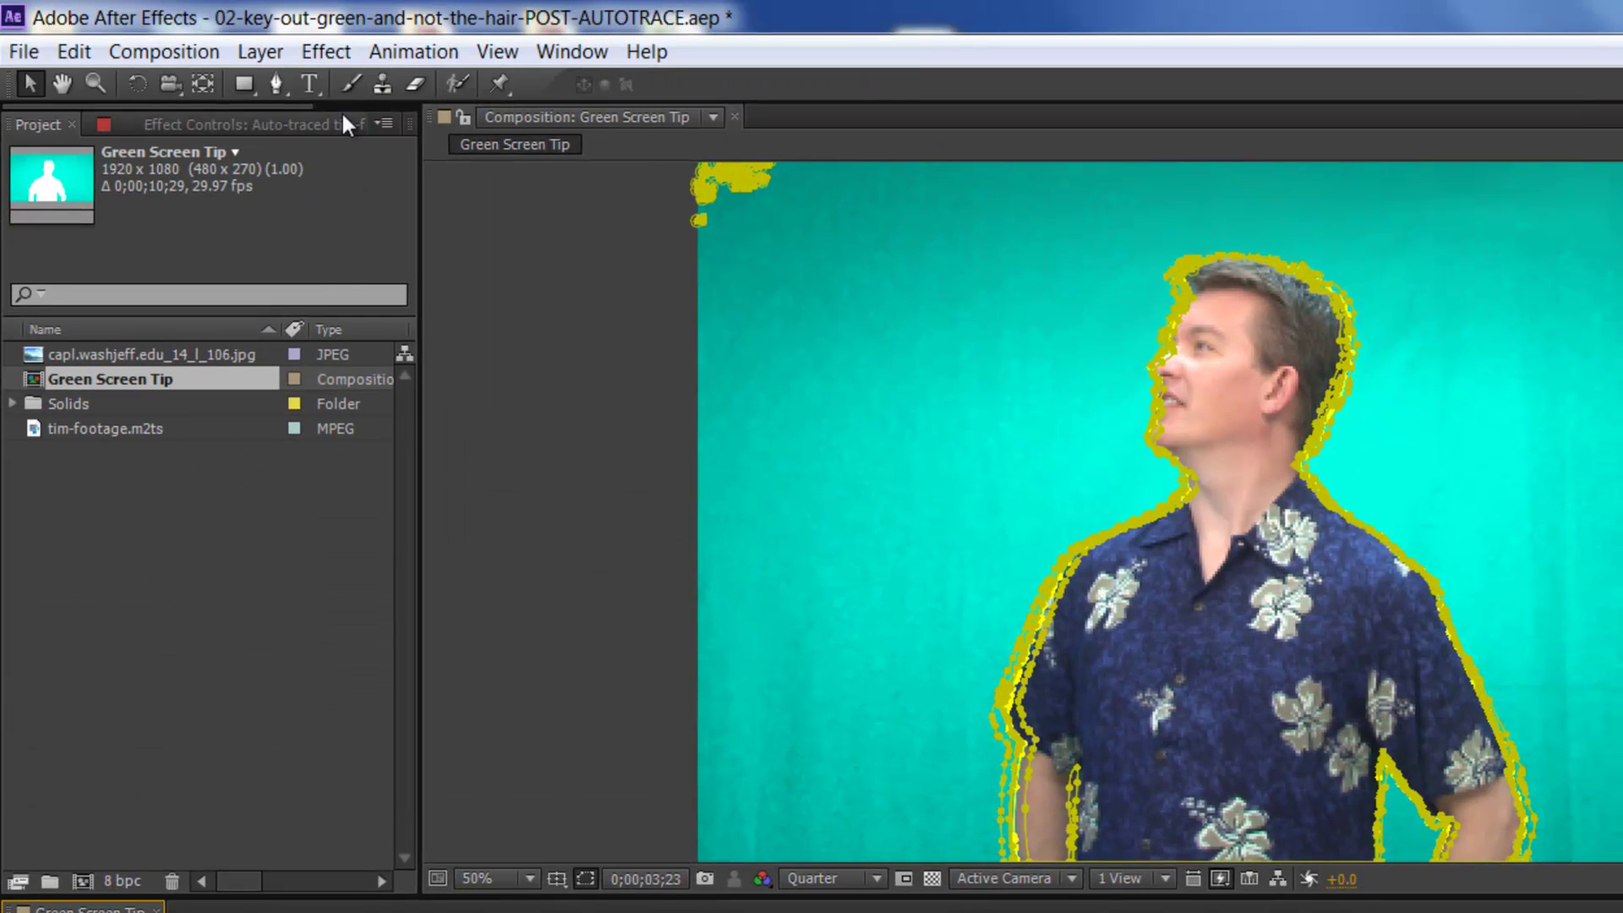
- Add Simple Choker to the Auto-traced layer with Choke Matte set to -25
left_click(321, 51)
mouse_move(166, 471)
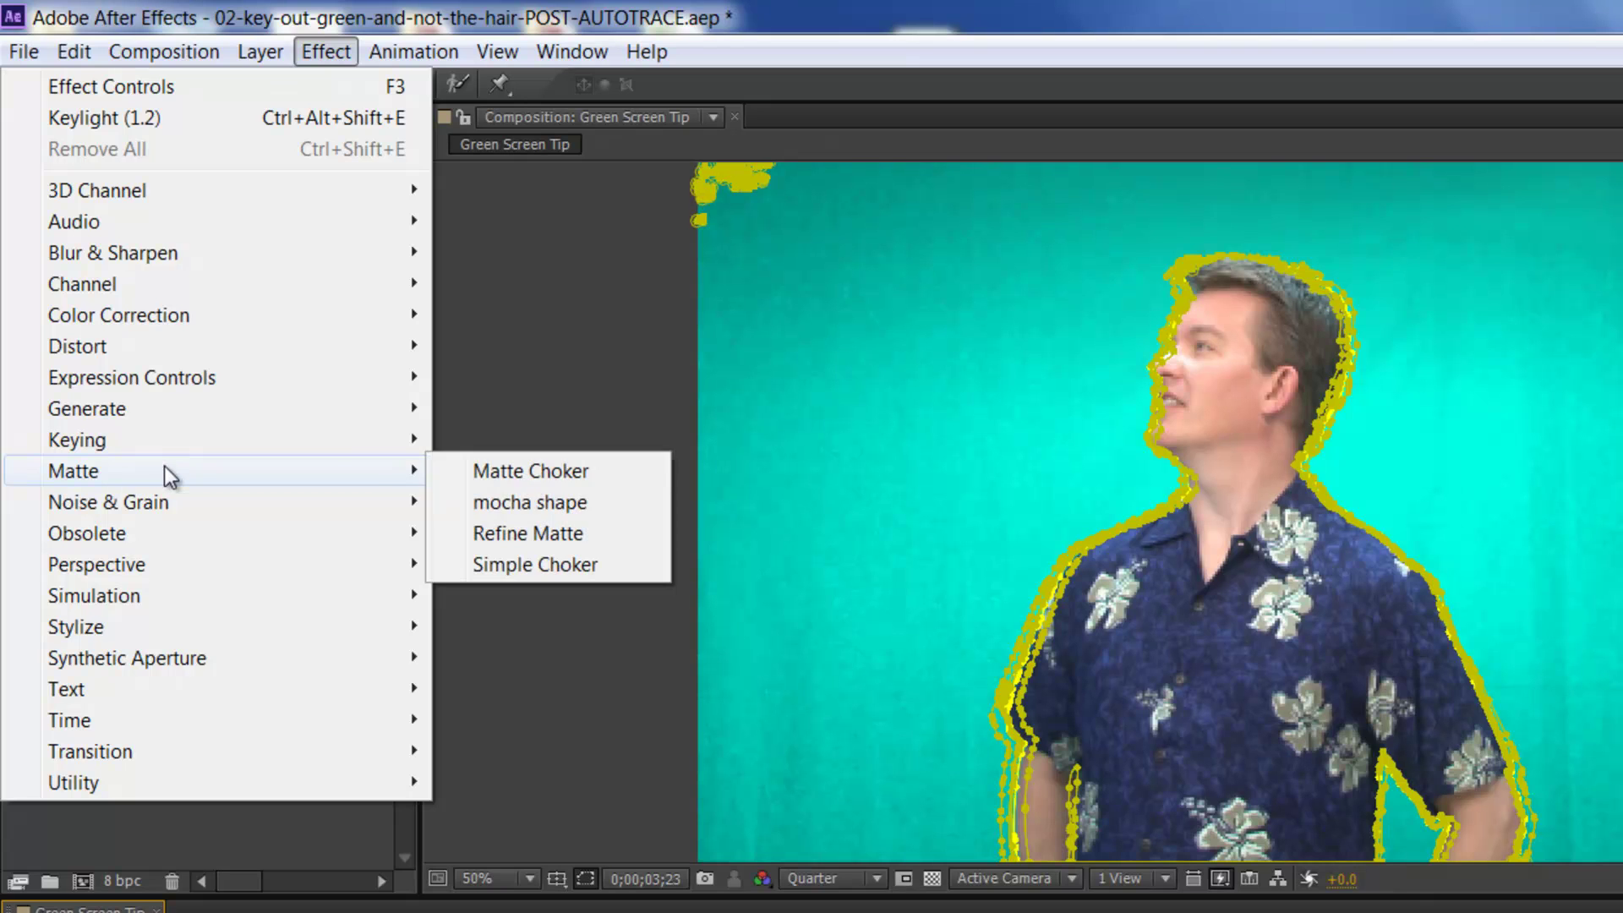
left_click(525, 564)
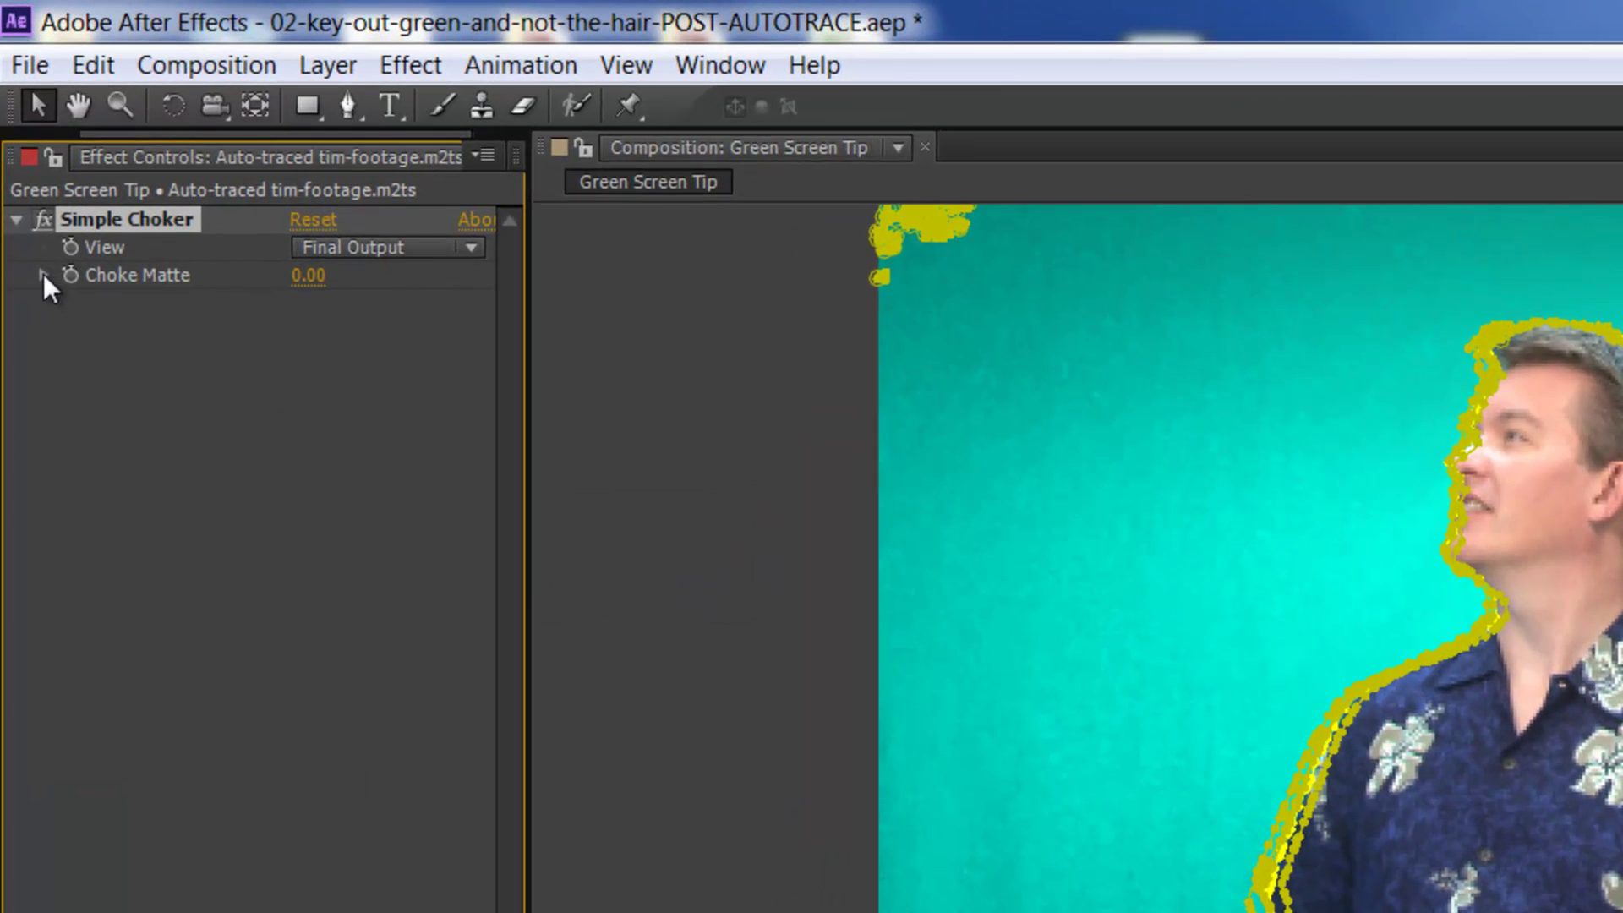
left_click(43, 274)
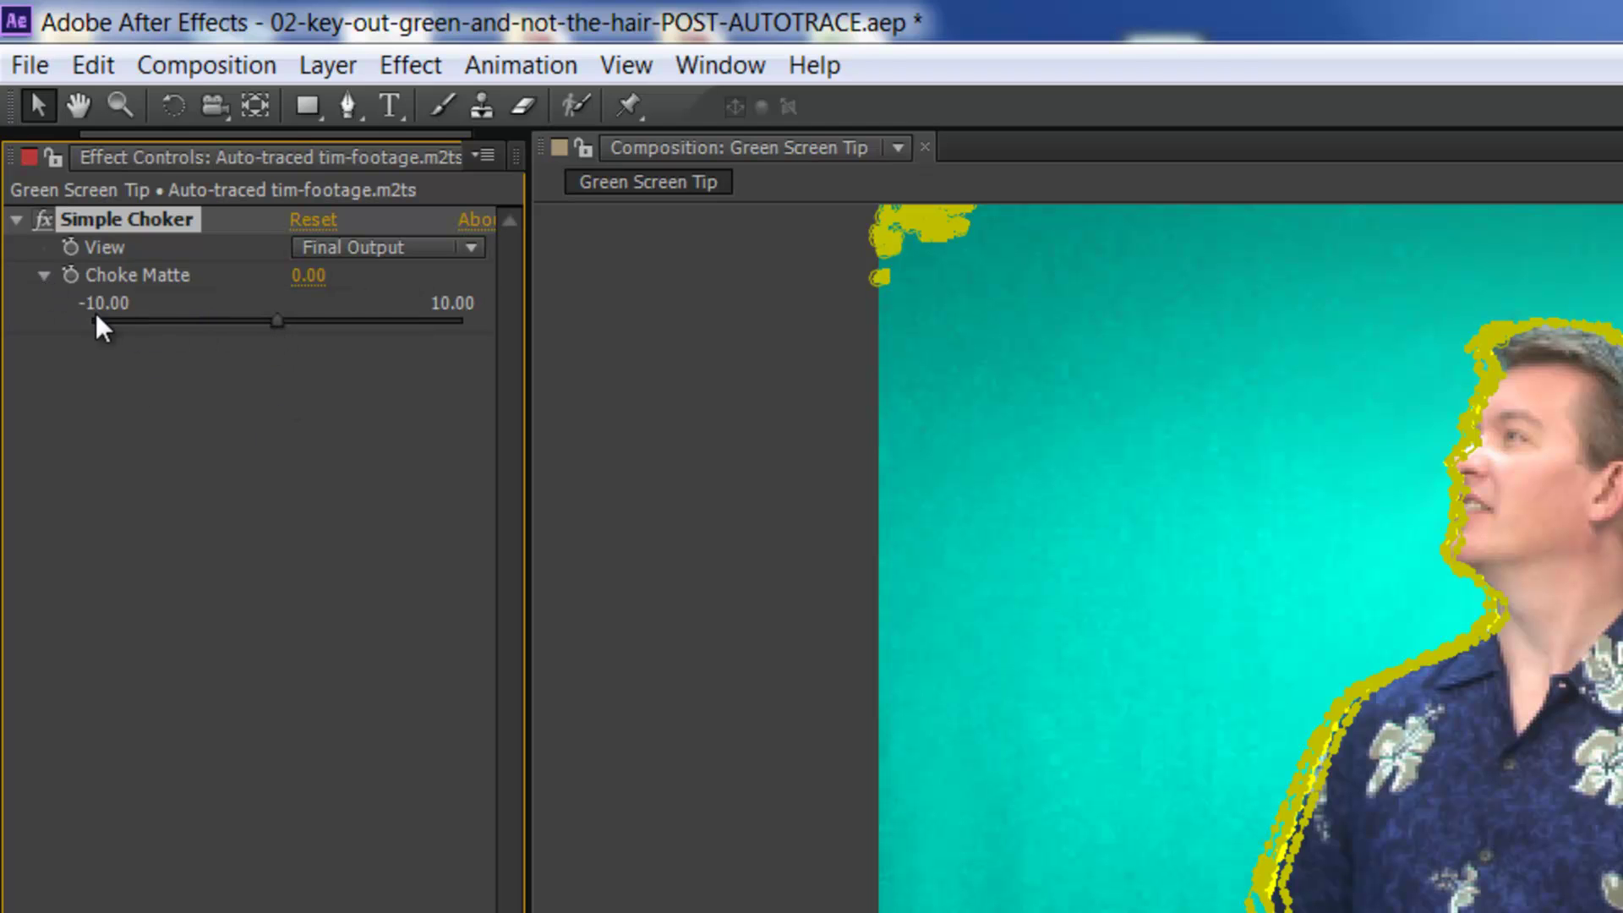
left_click(311, 281)
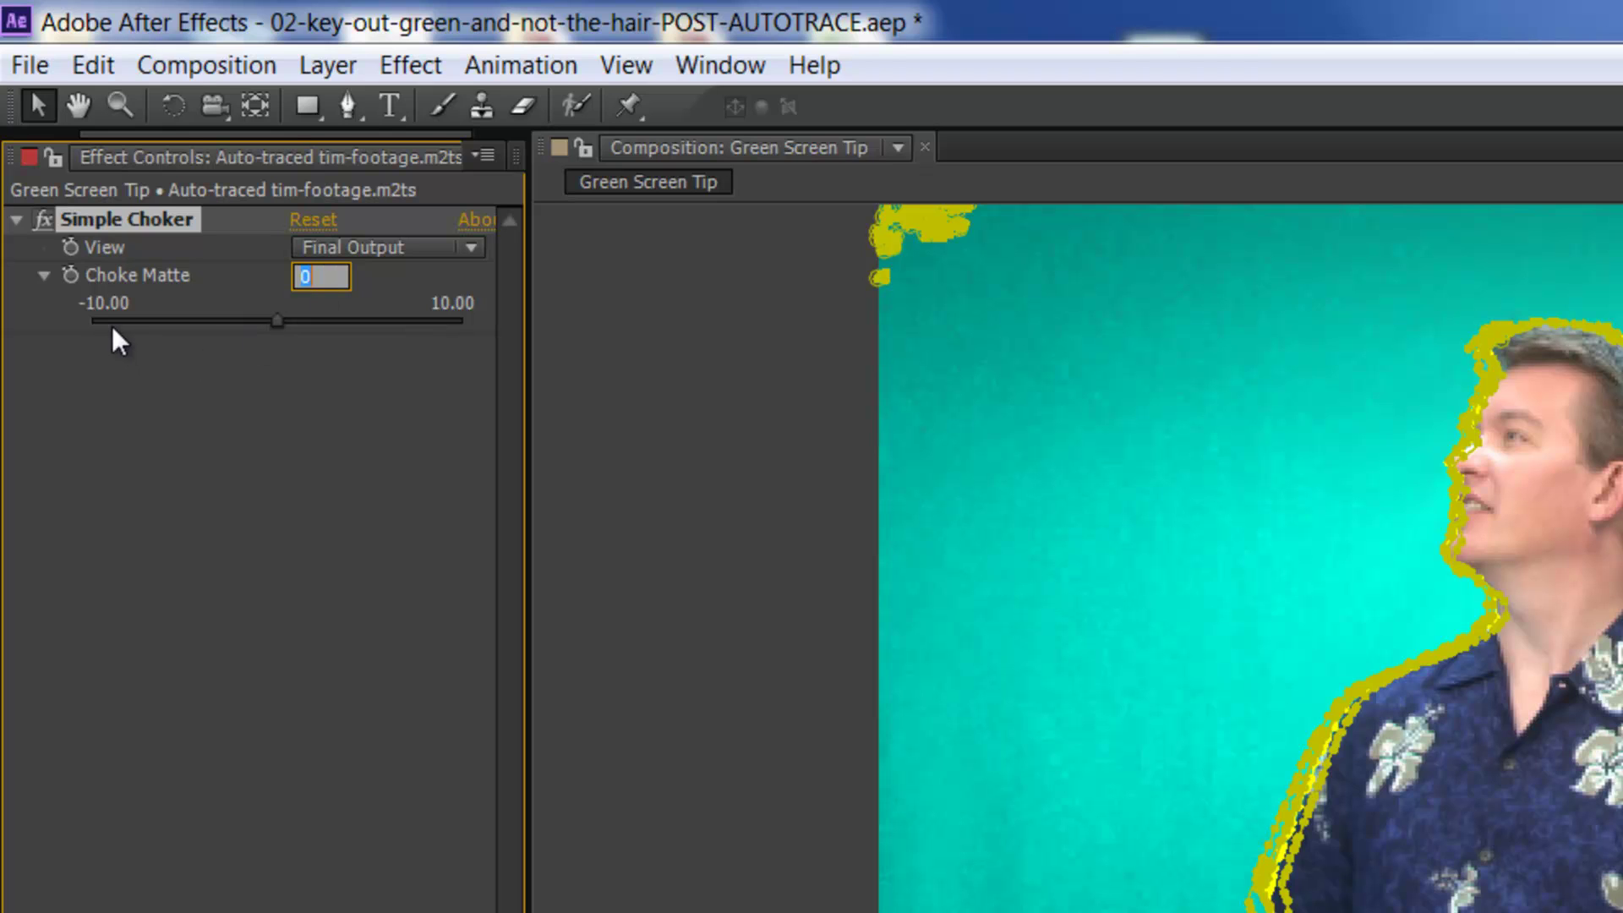
type("-25")
key("Return")
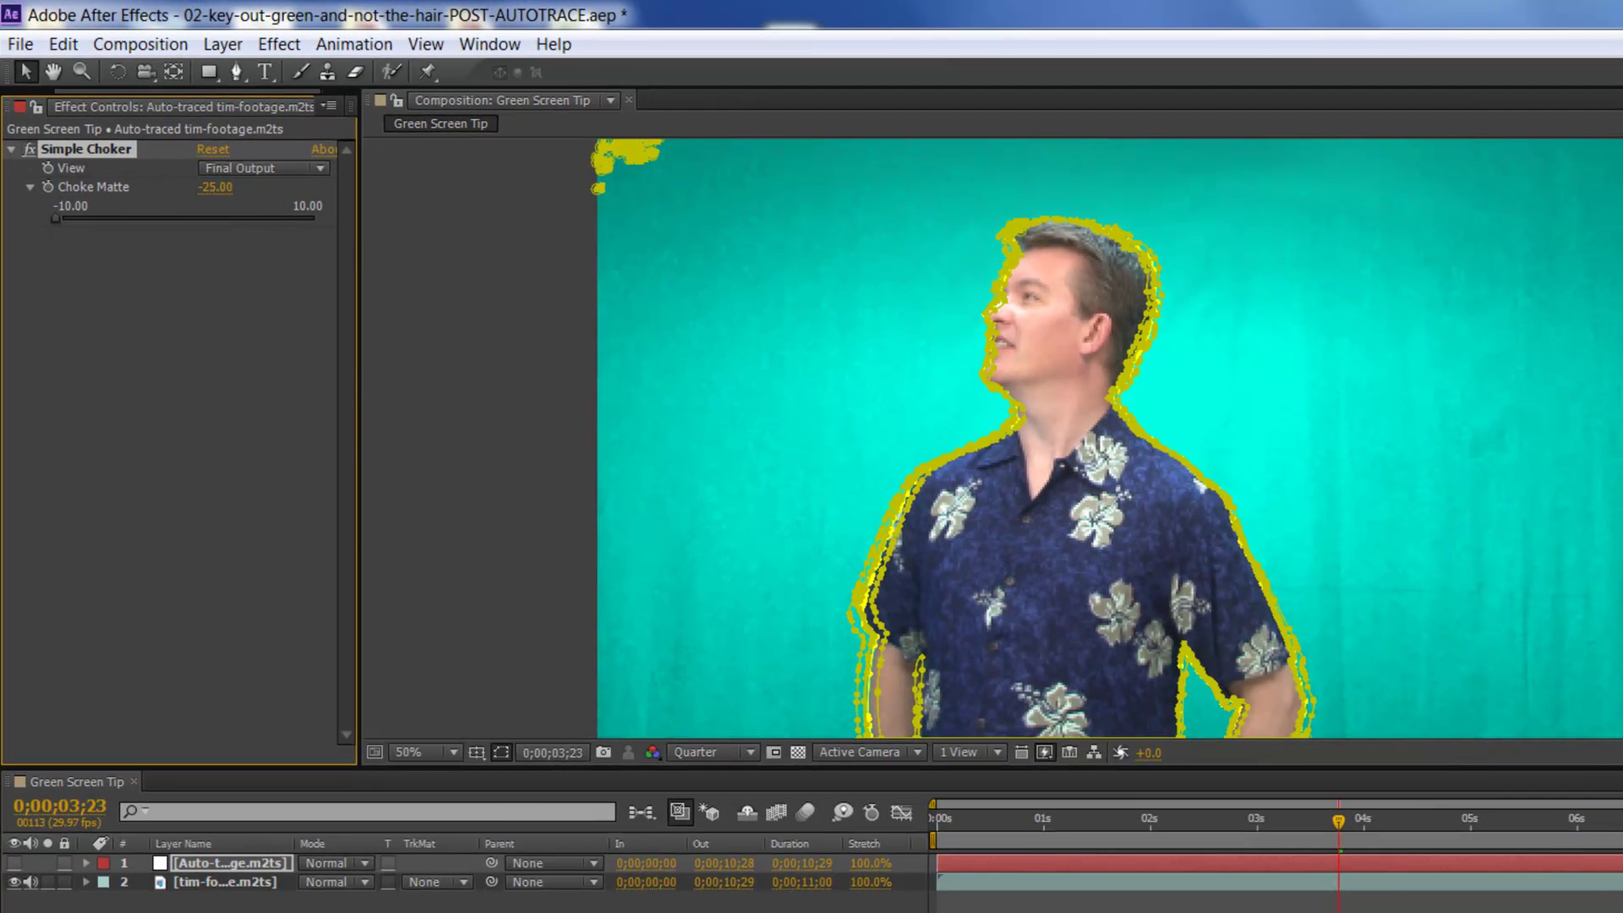
- Toggle the Auto-traced layer's visibility to compare its choked silhouette with the footage
left_click(169, 882)
left_click(15, 862)
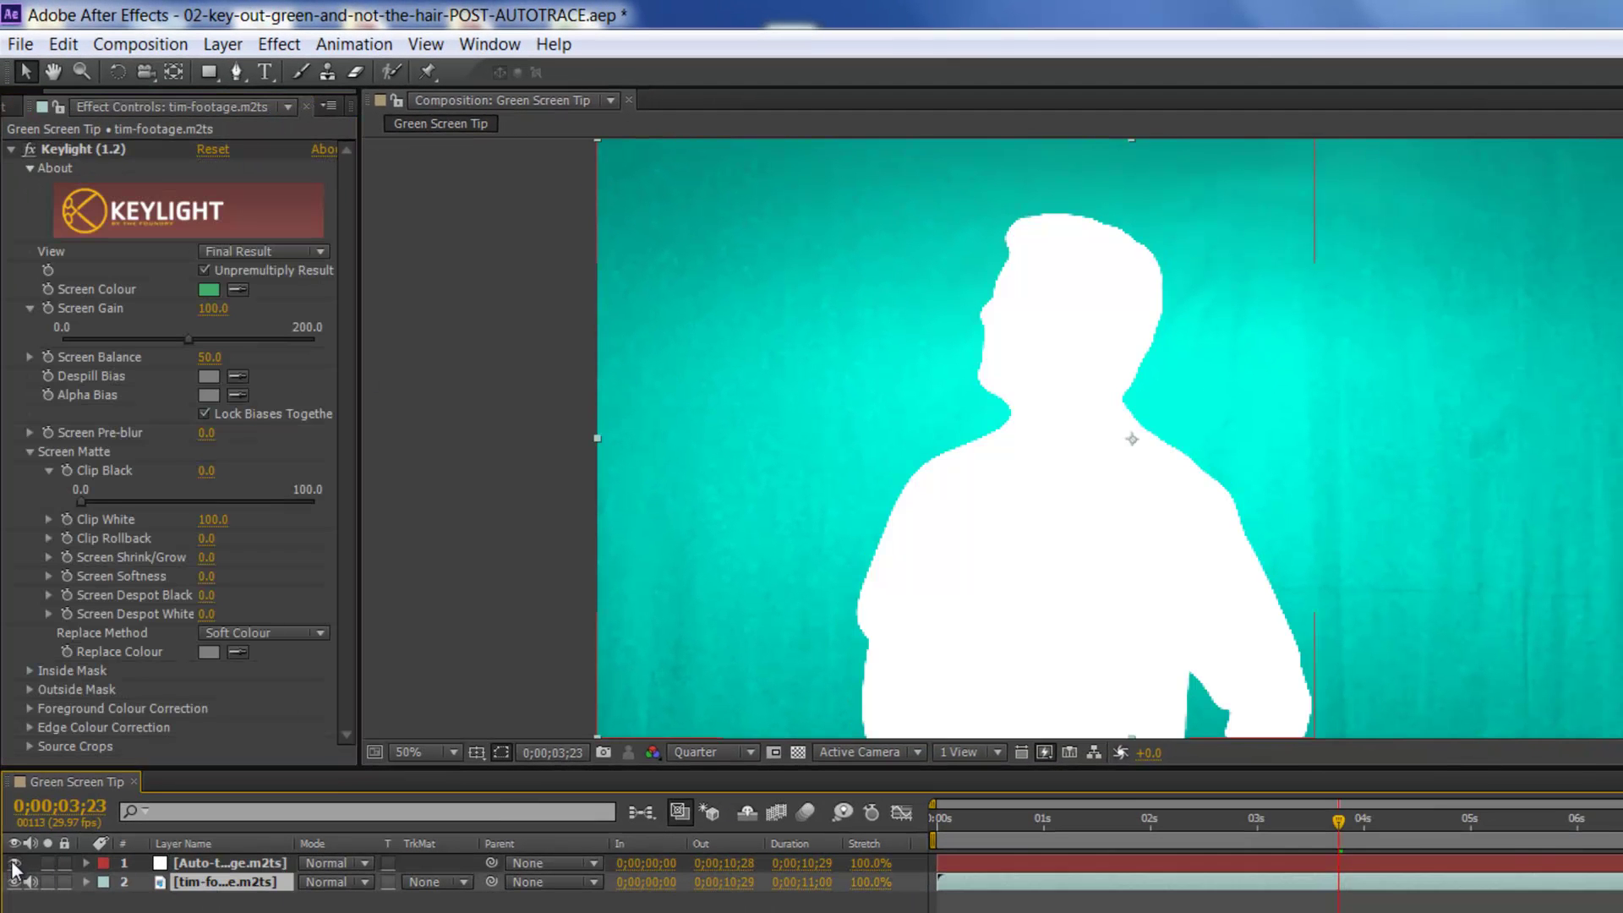
left_click(230, 863)
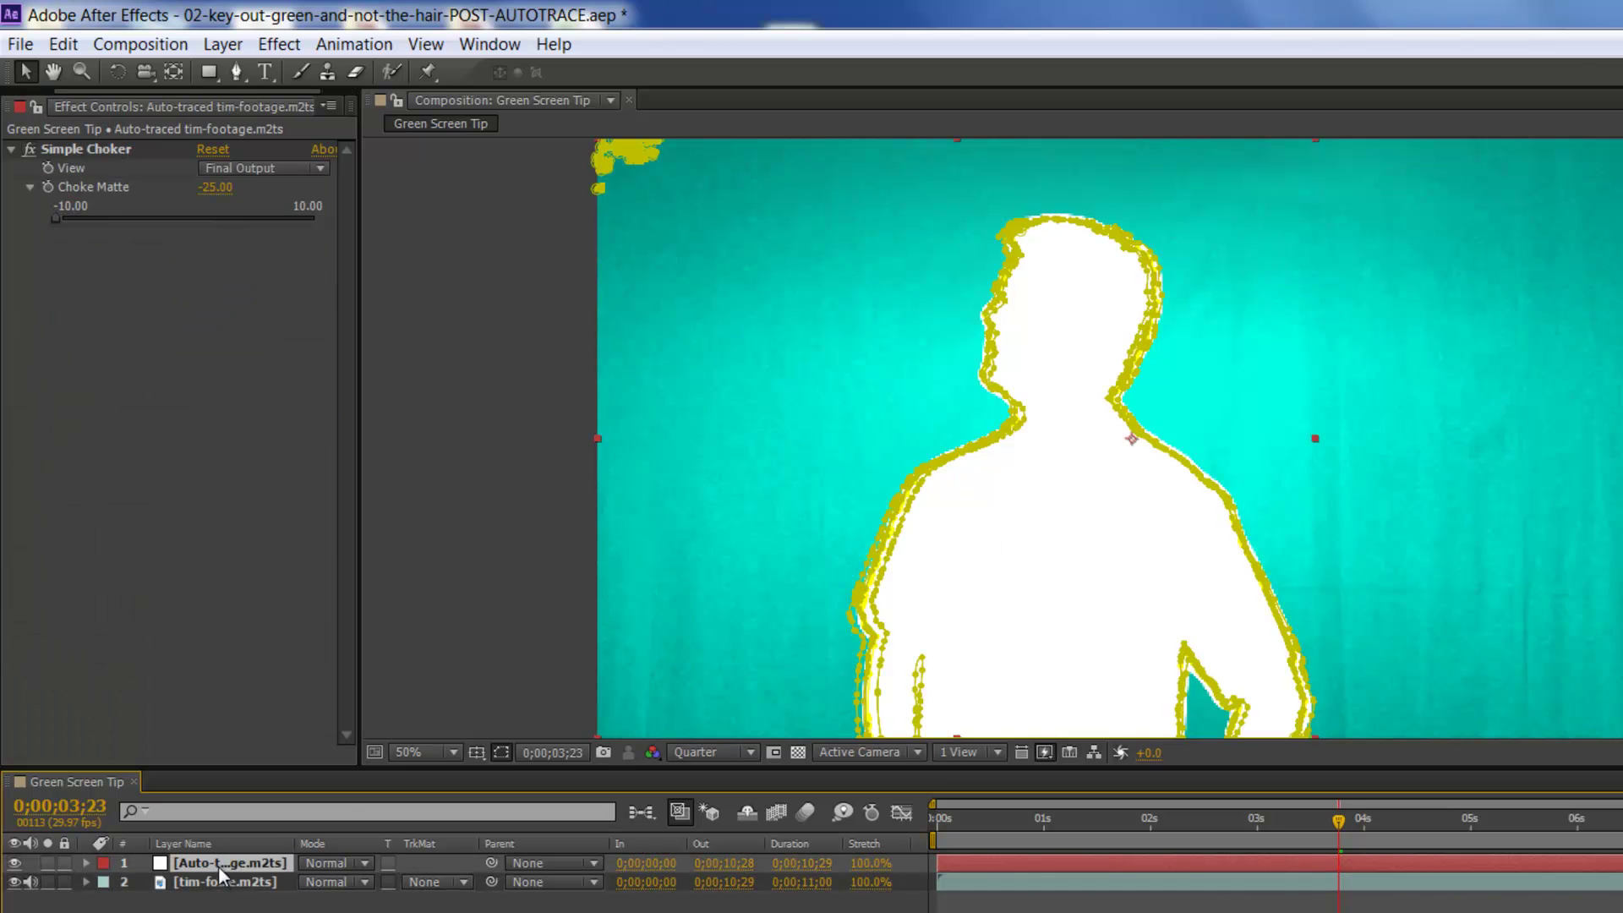
- Hide the Auto-traced layer and set the footage's TrkMat to Alpha Matte "[Auto-traced tim-footage.m2ts]"
left_click(15, 862)
left_click(221, 882)
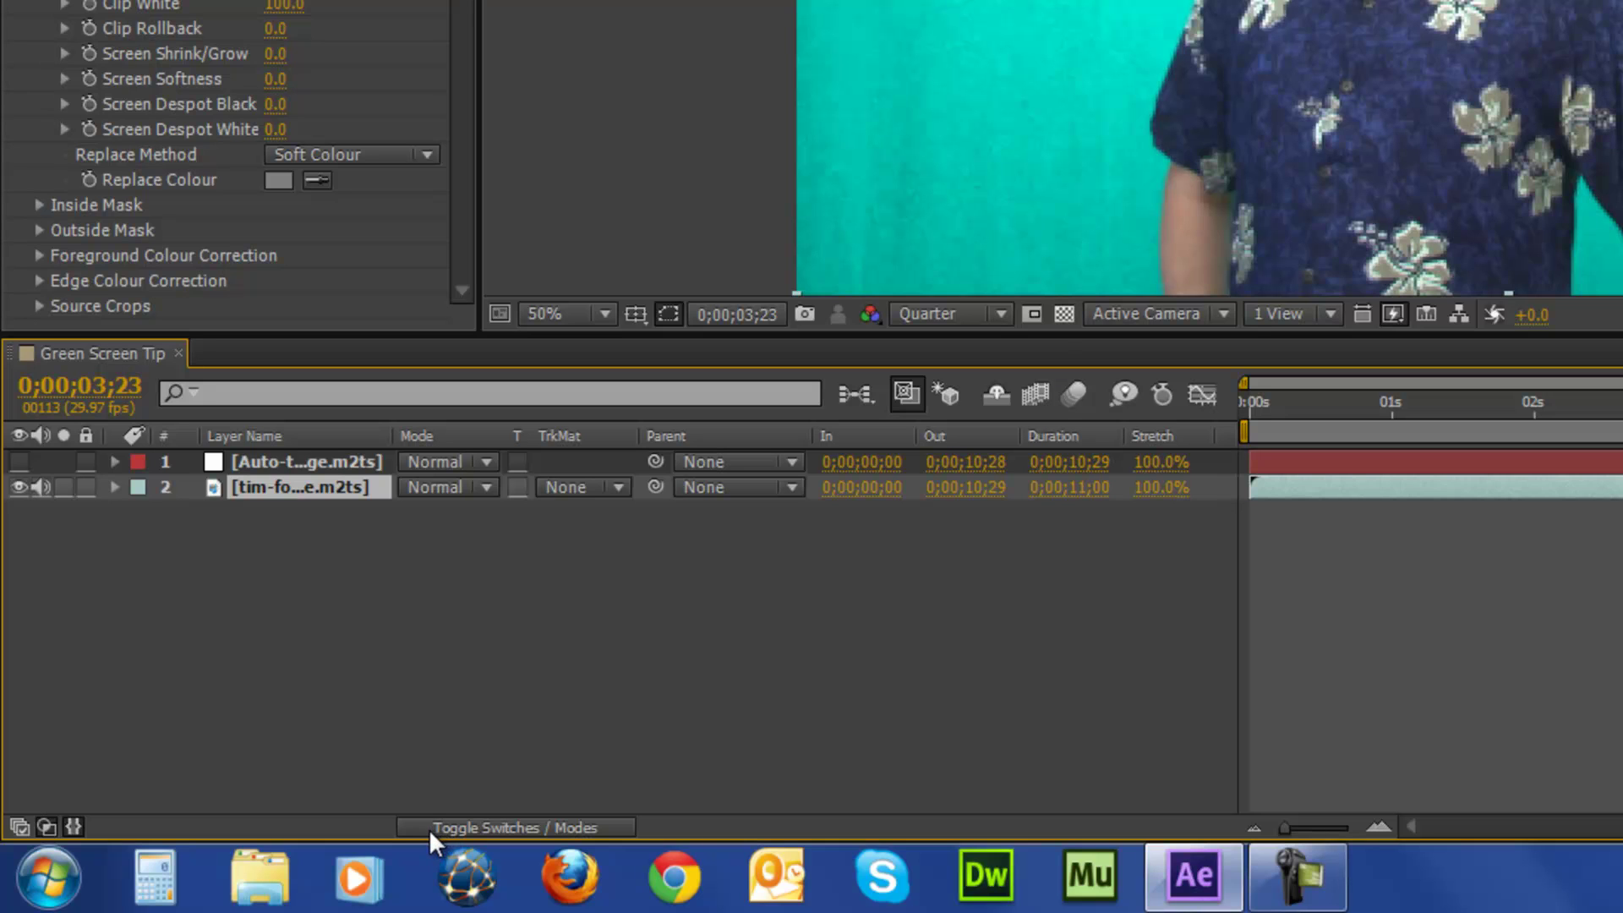
left_click(618, 488)
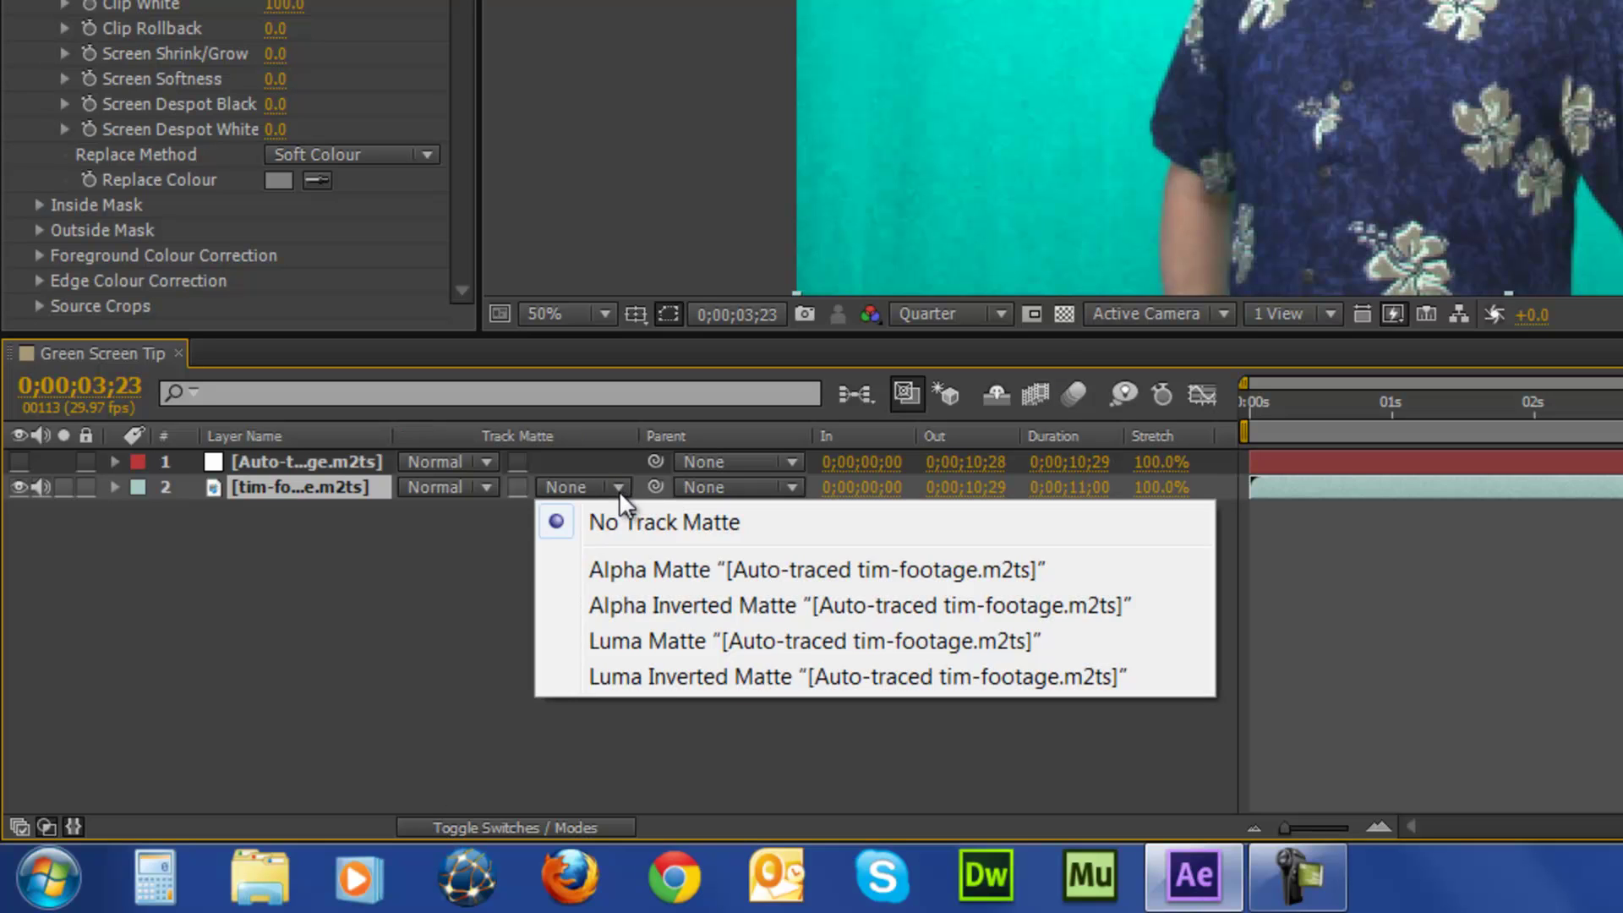
left_click(611, 568)
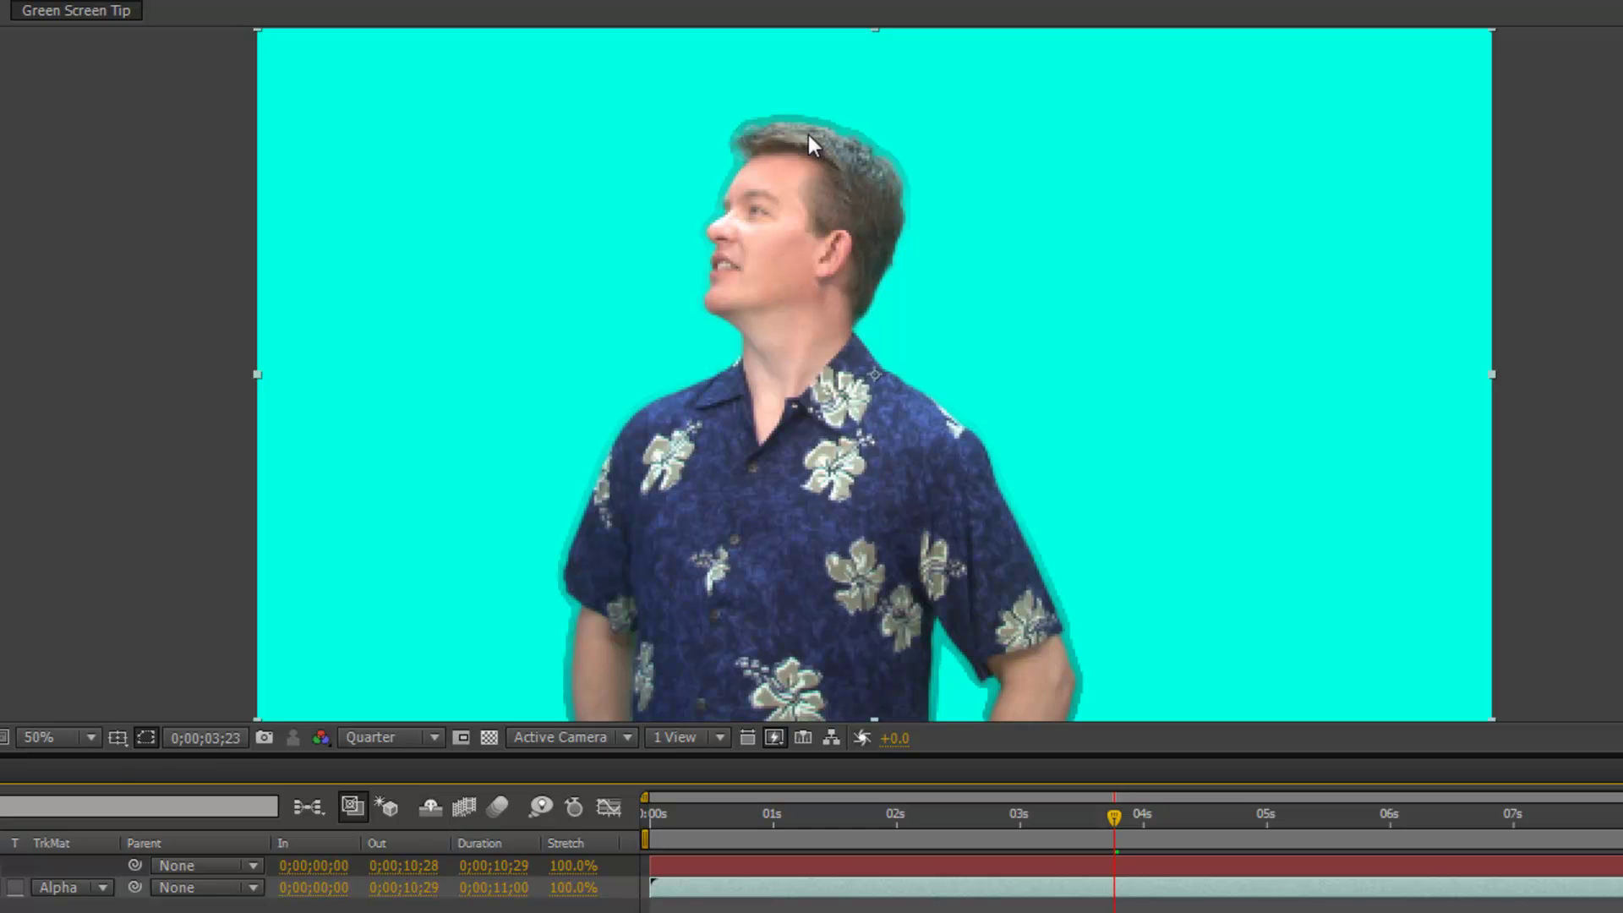
- Set the viewer to 100% zoom and Full resolution, panned to show the head
left_click(90, 737)
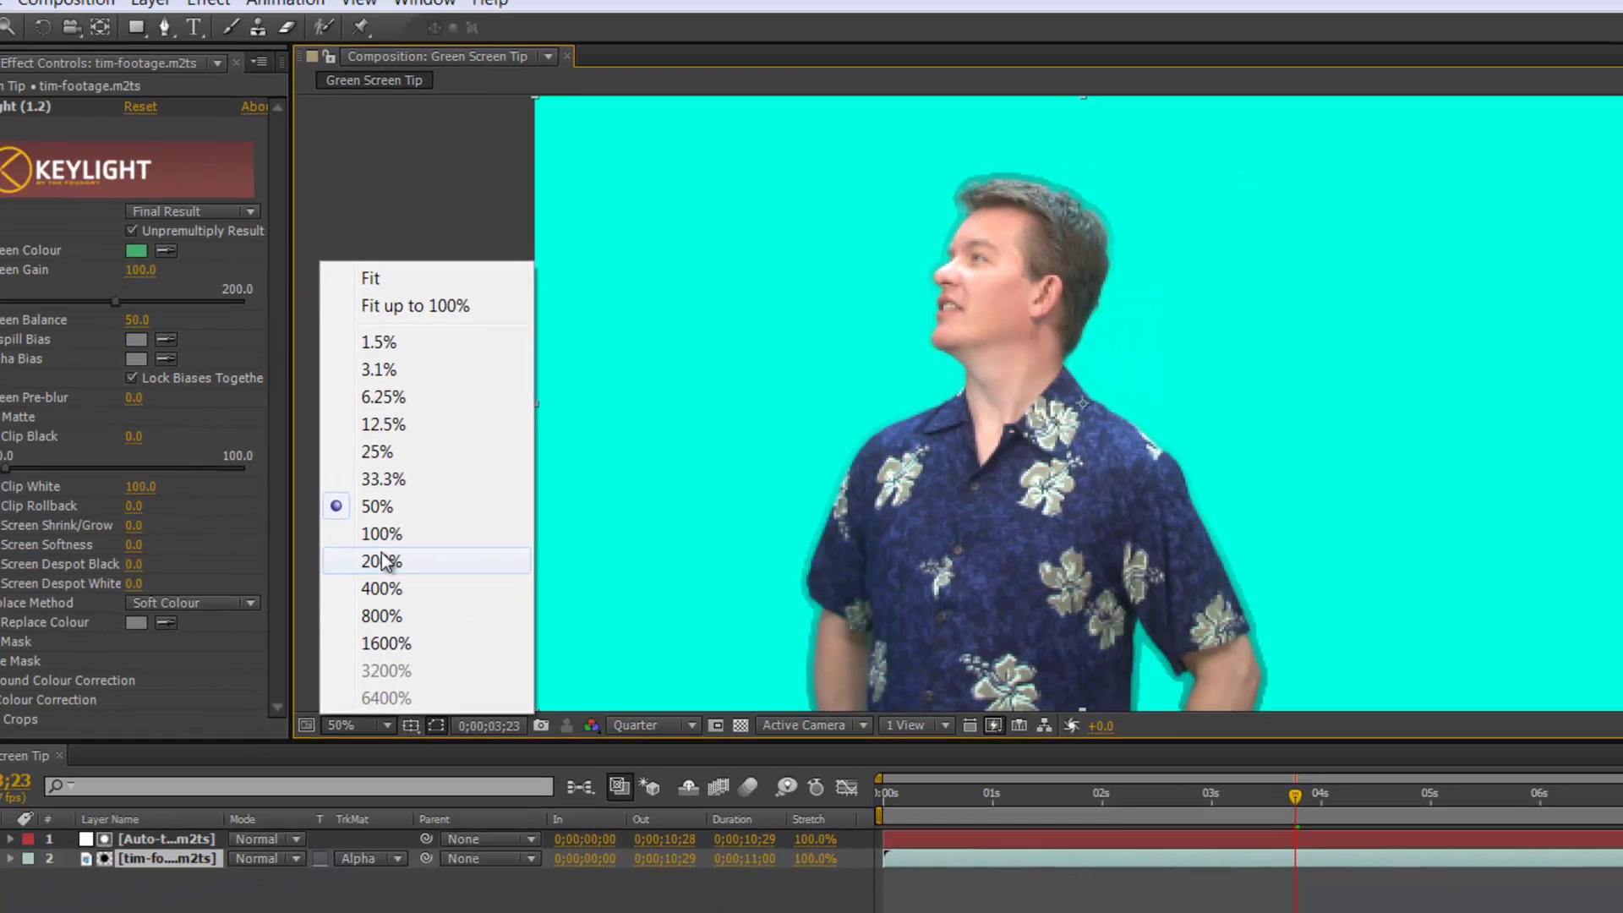
left_click(385, 561)
key("space")
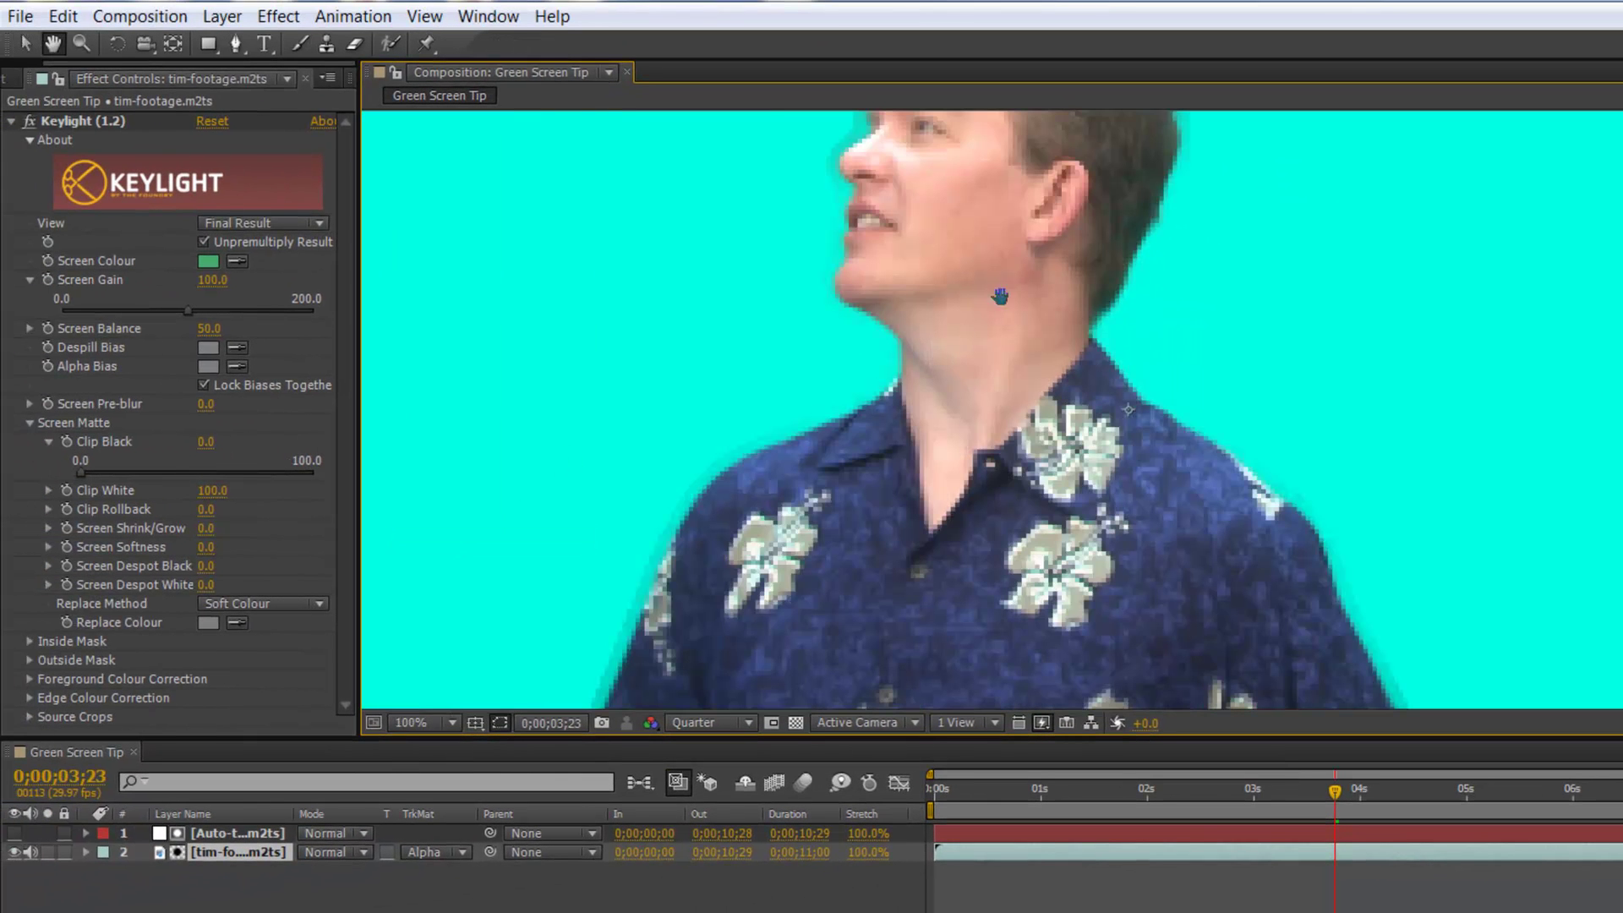
left_click_drag(1013, 328, 1035, 490)
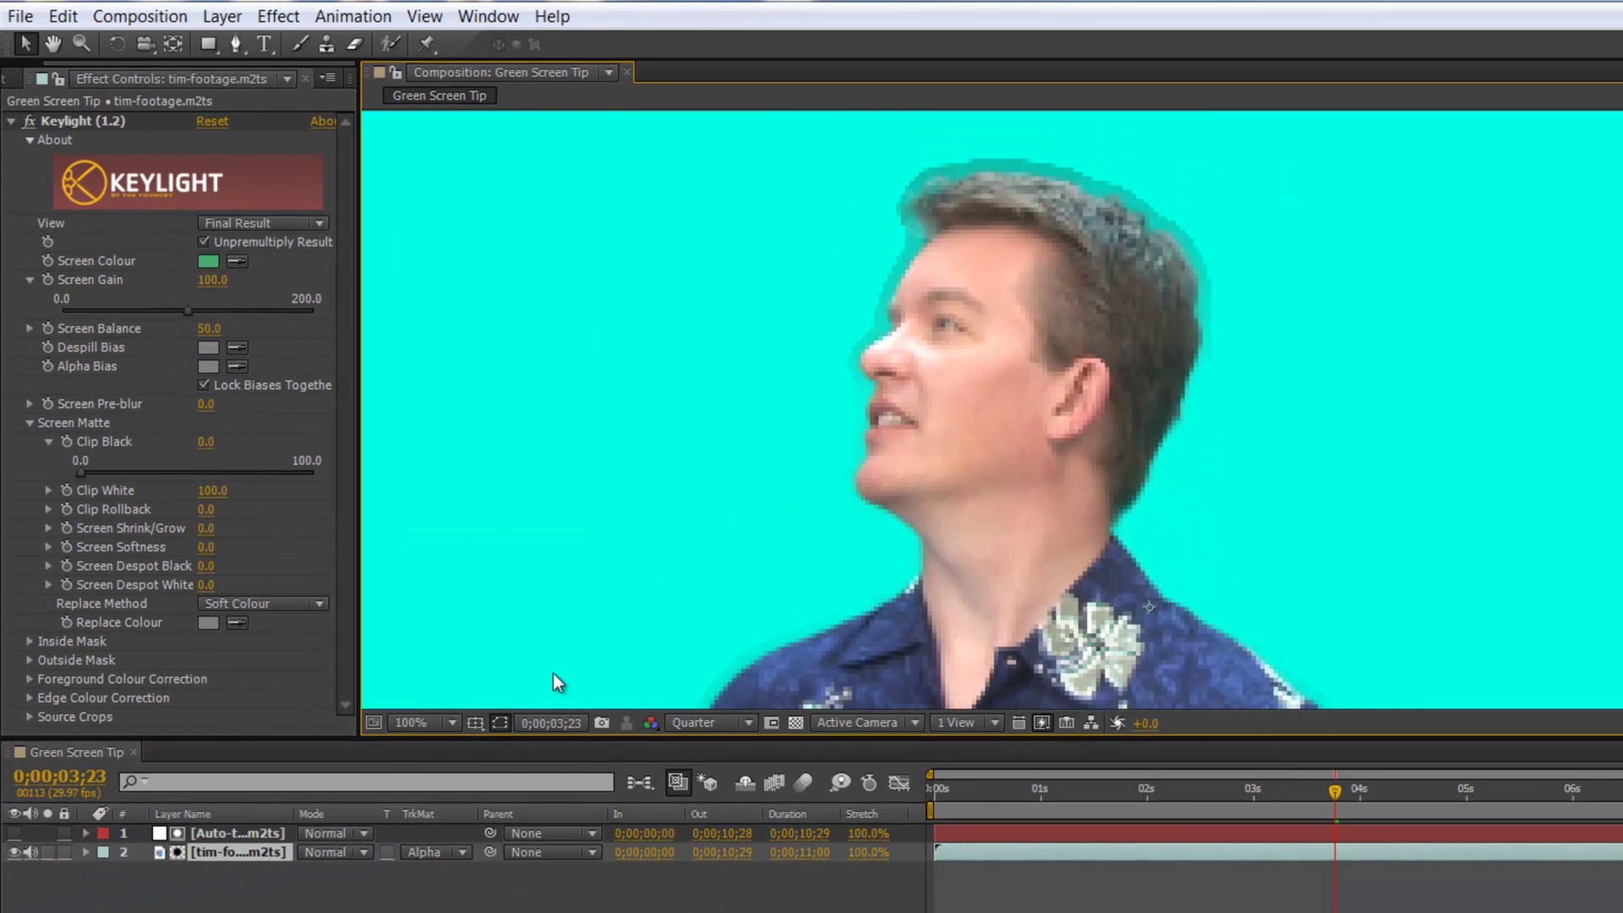
left_click(702, 723)
left_click(708, 789)
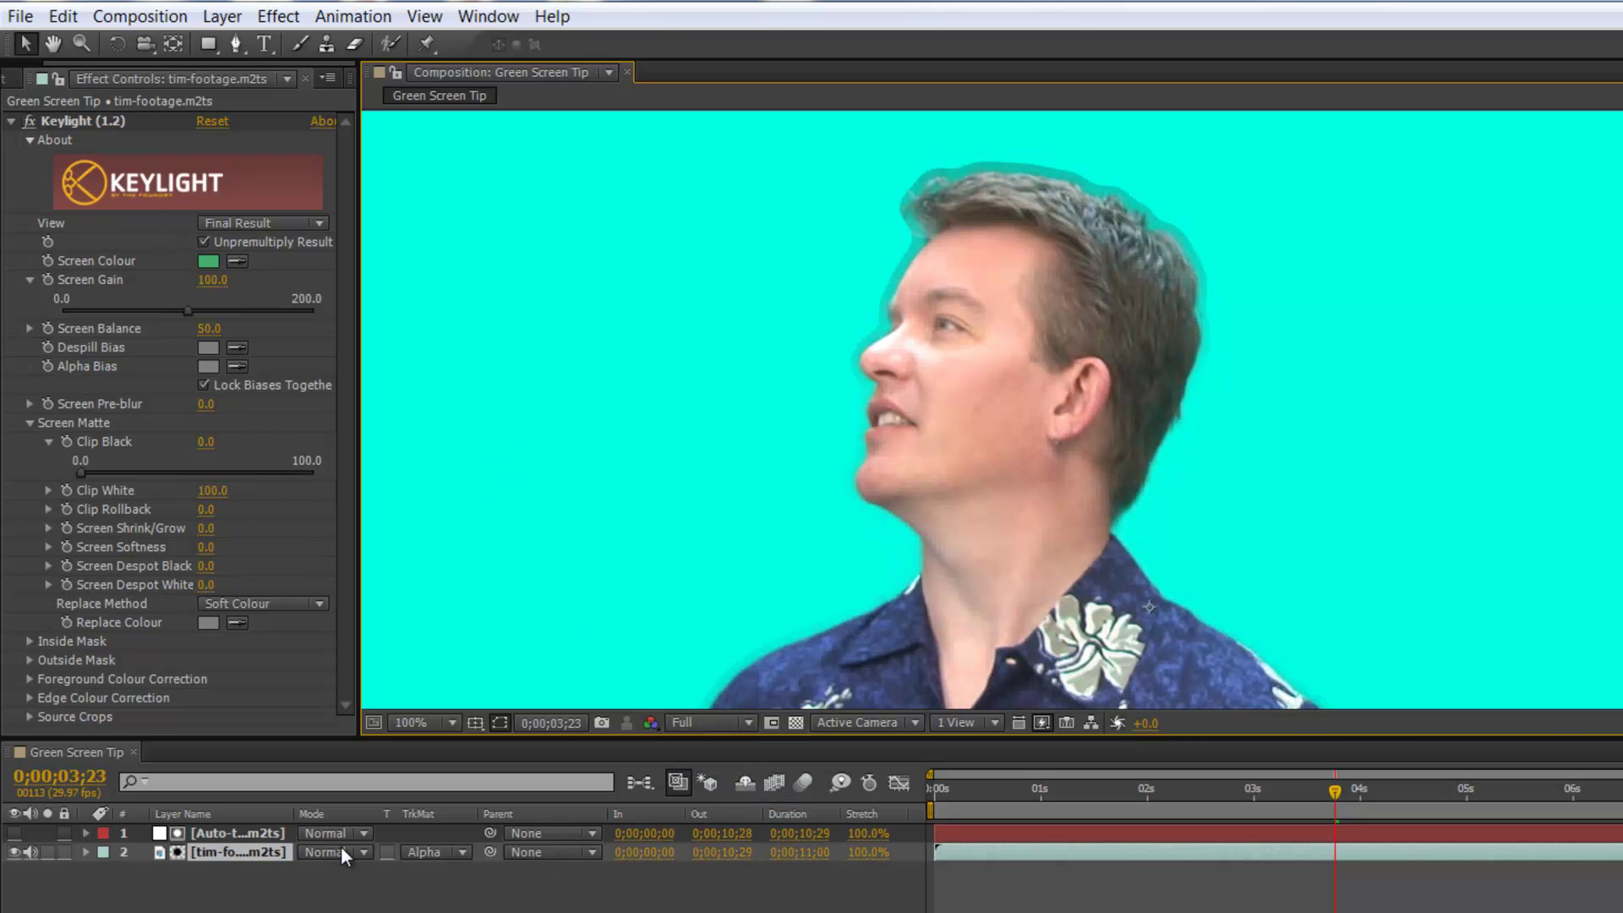
- Set Keylight Screen Gain to 105 and Clip Black to 20 on the footage
left_click(226, 852)
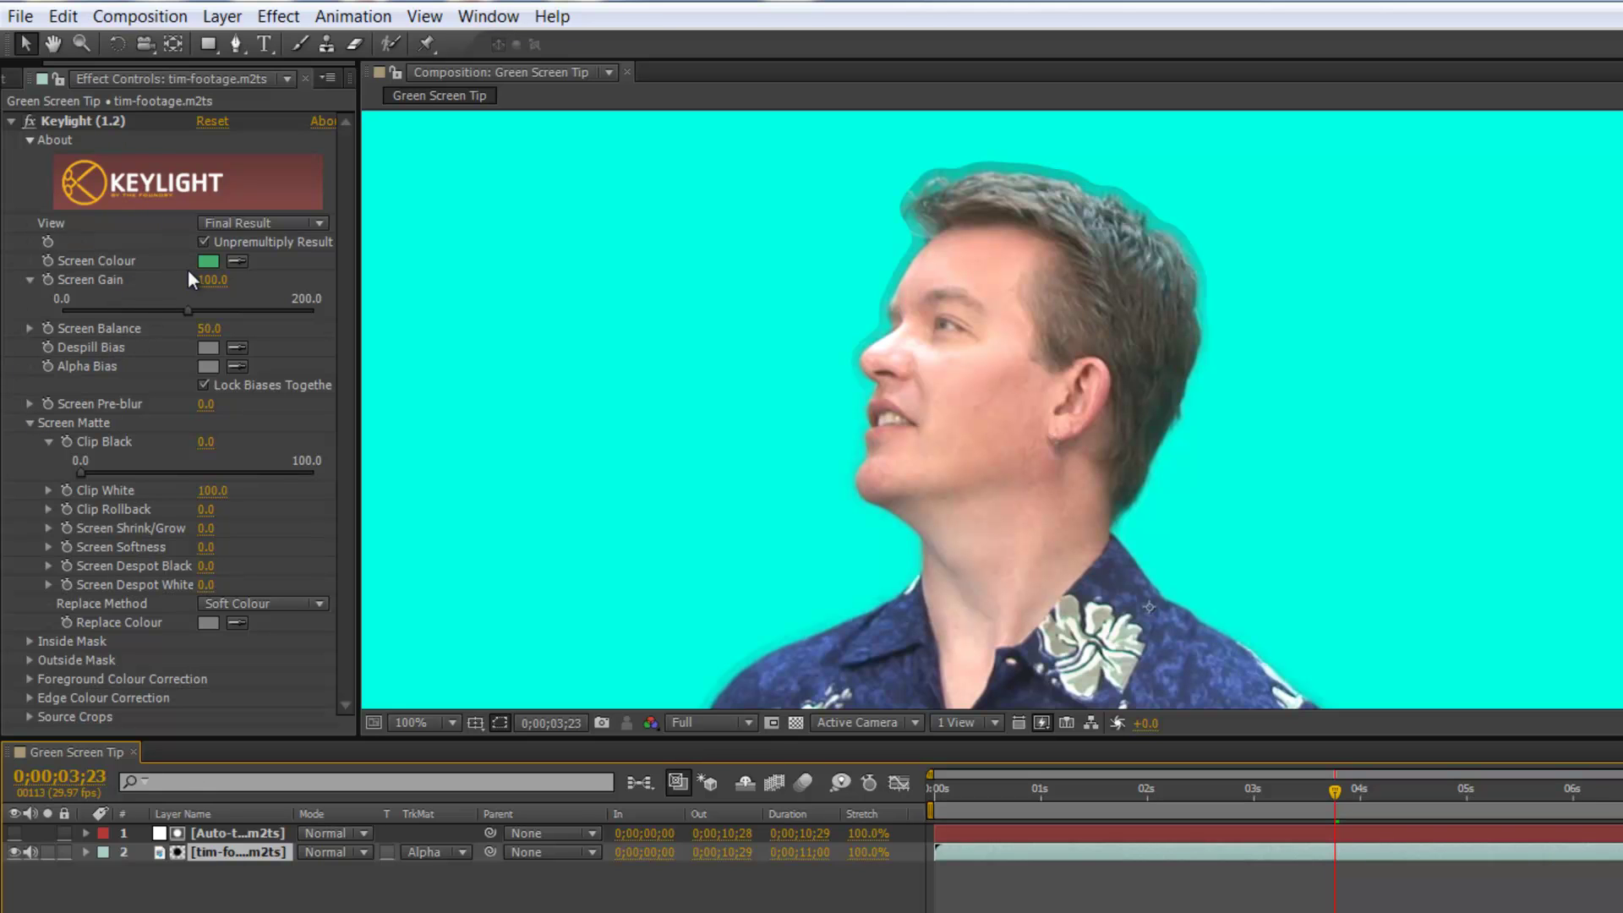
left_click(212, 281)
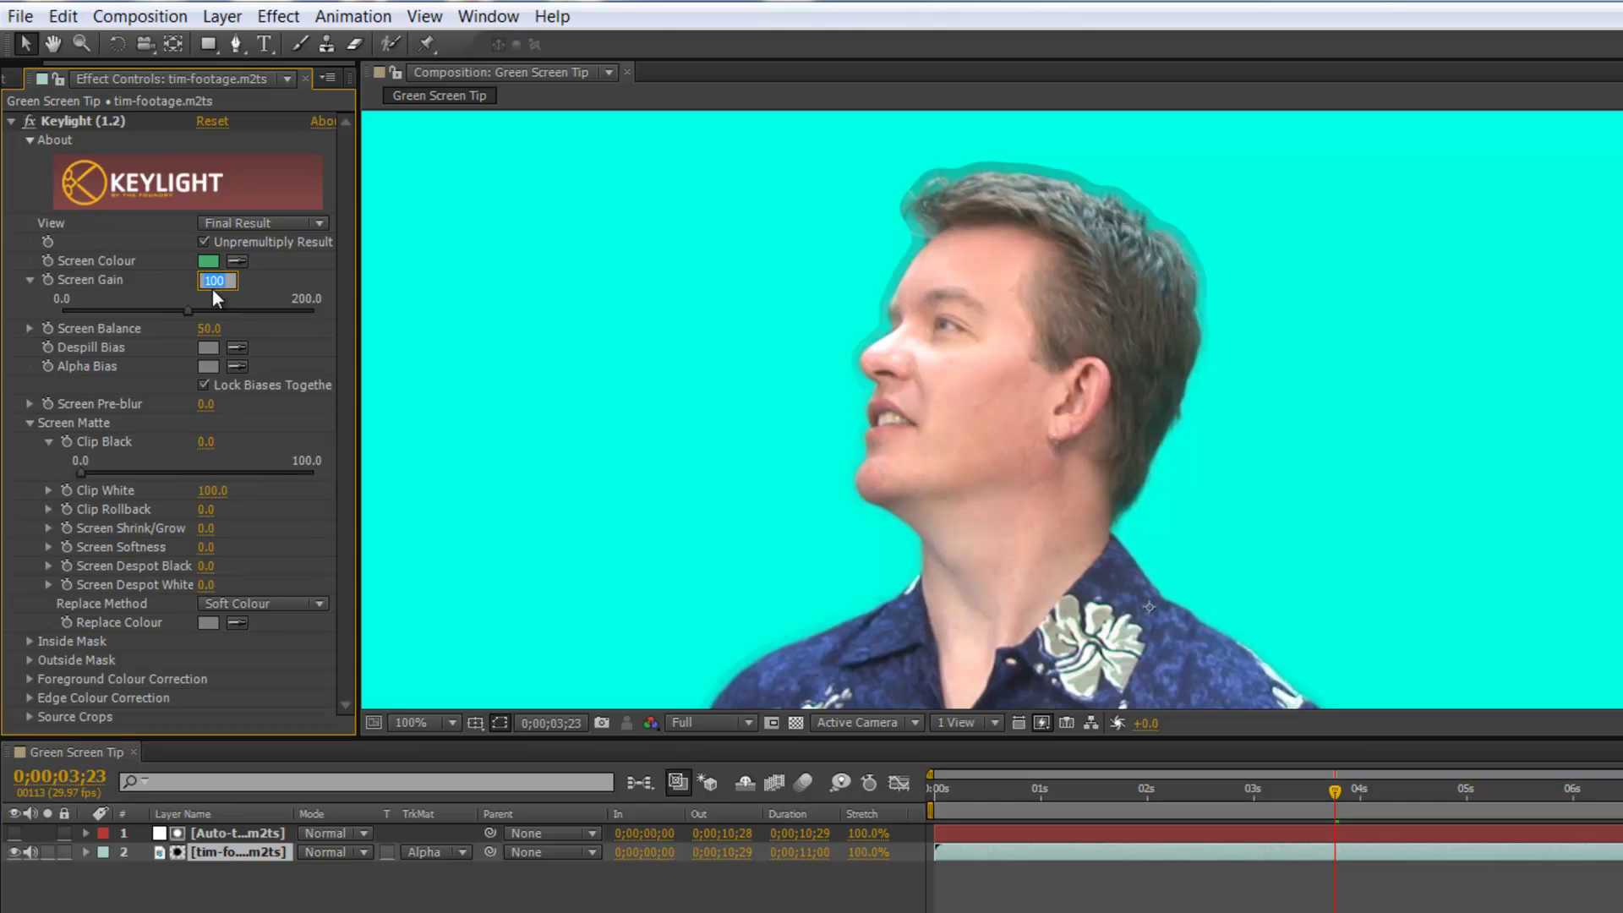
key("Return")
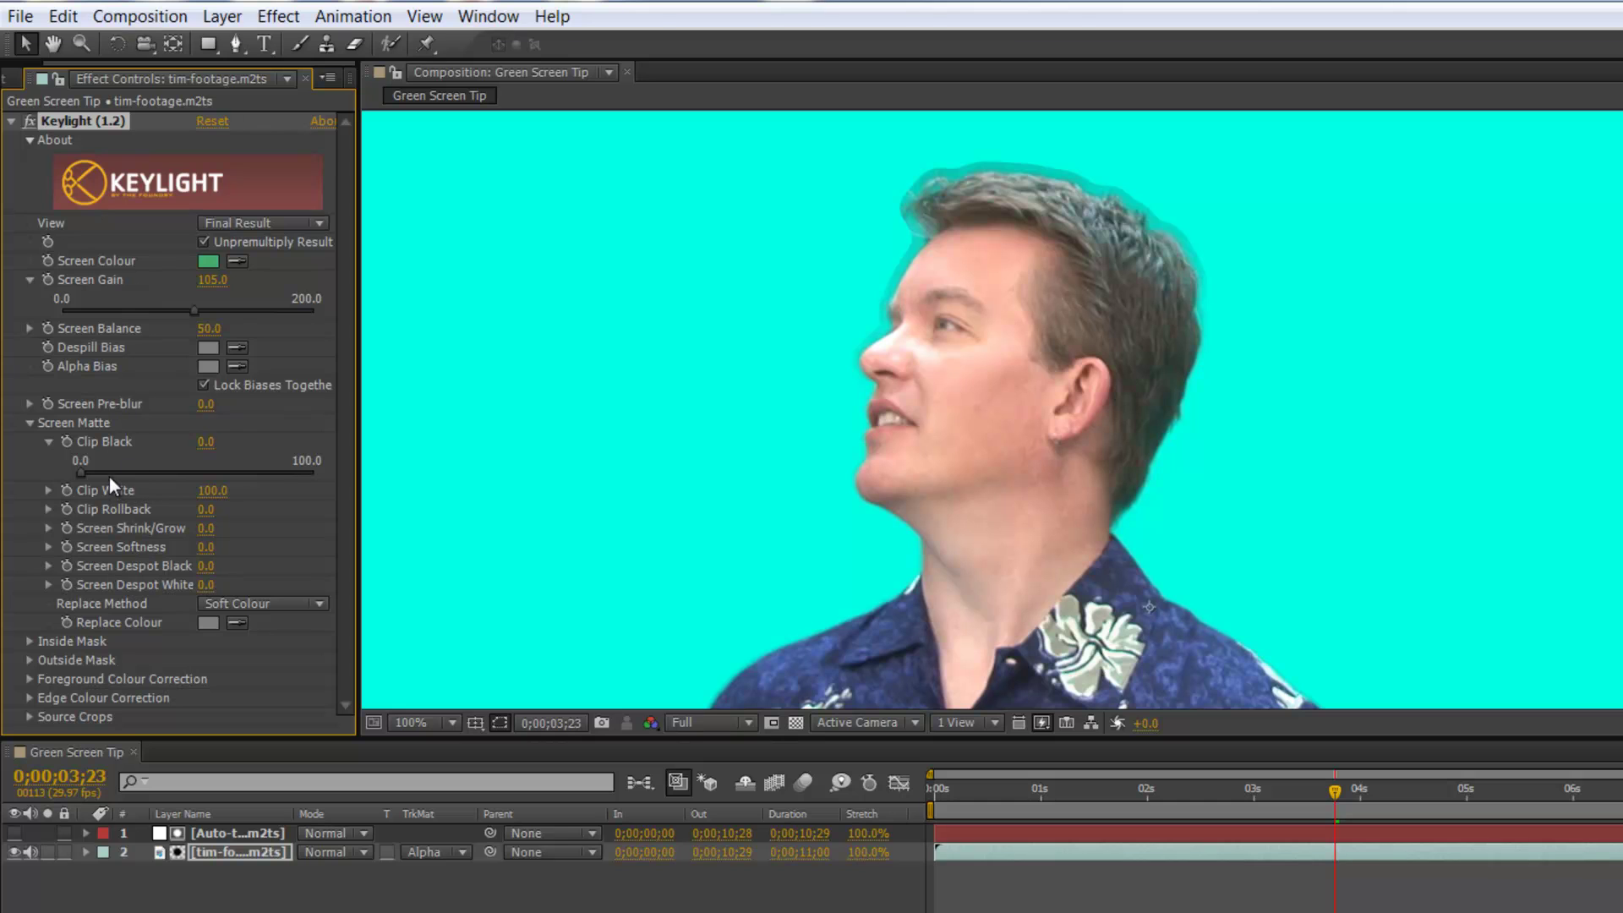
left_click(205, 441)
type("20")
key("Return")
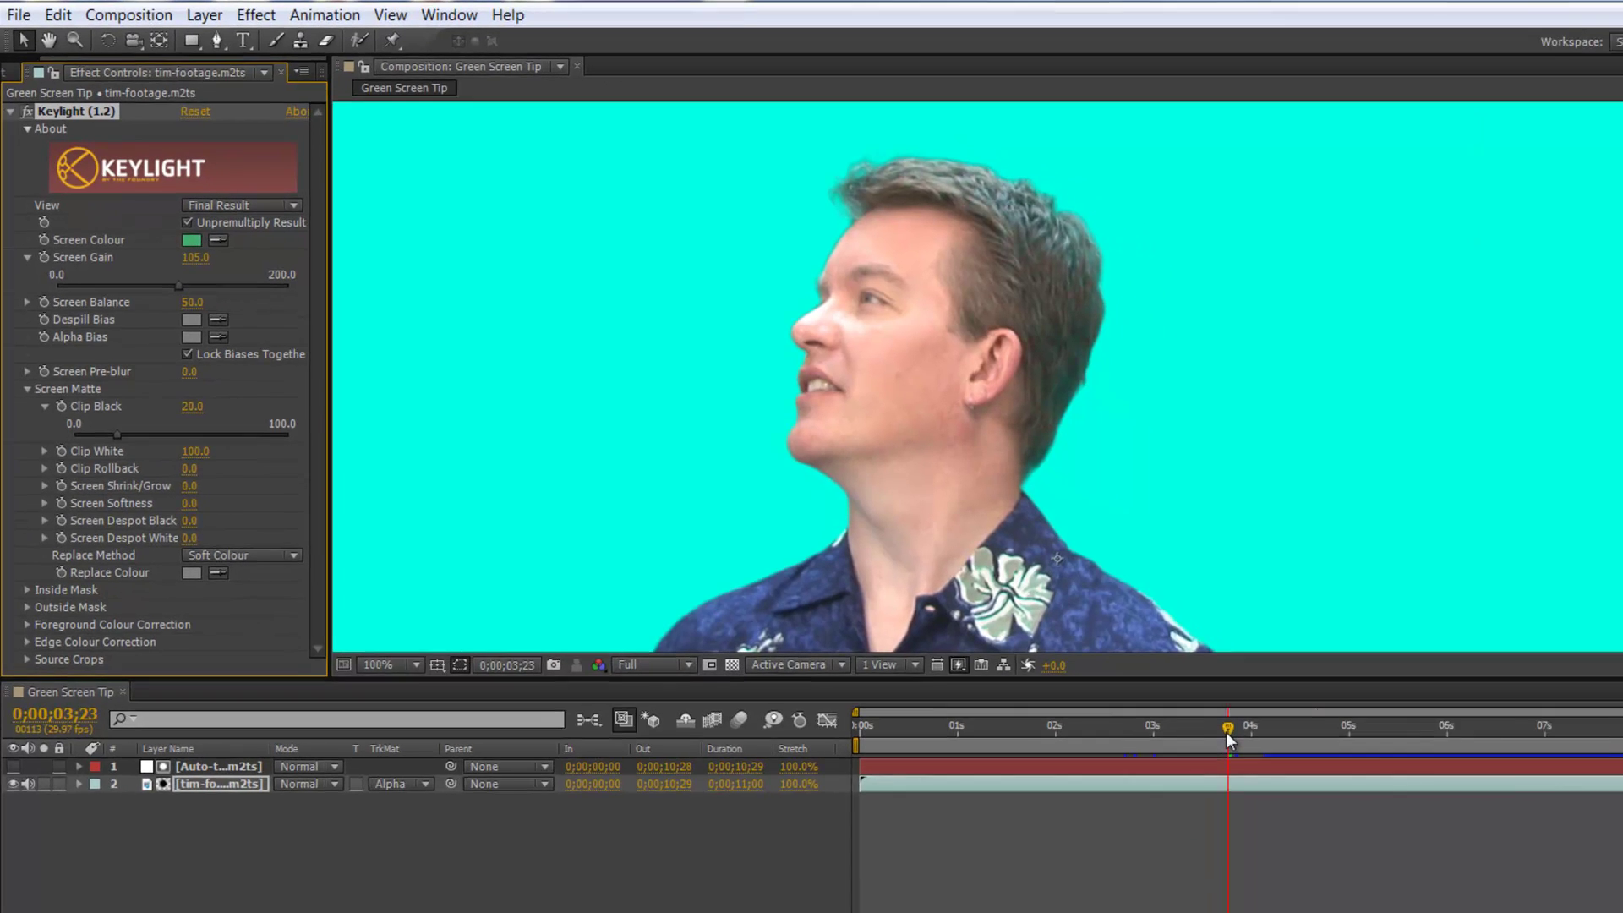
- Scrub through later frames to check the key stays clean
left_click(1342, 794)
left_click_drag(1139, 668, 1526, 663)
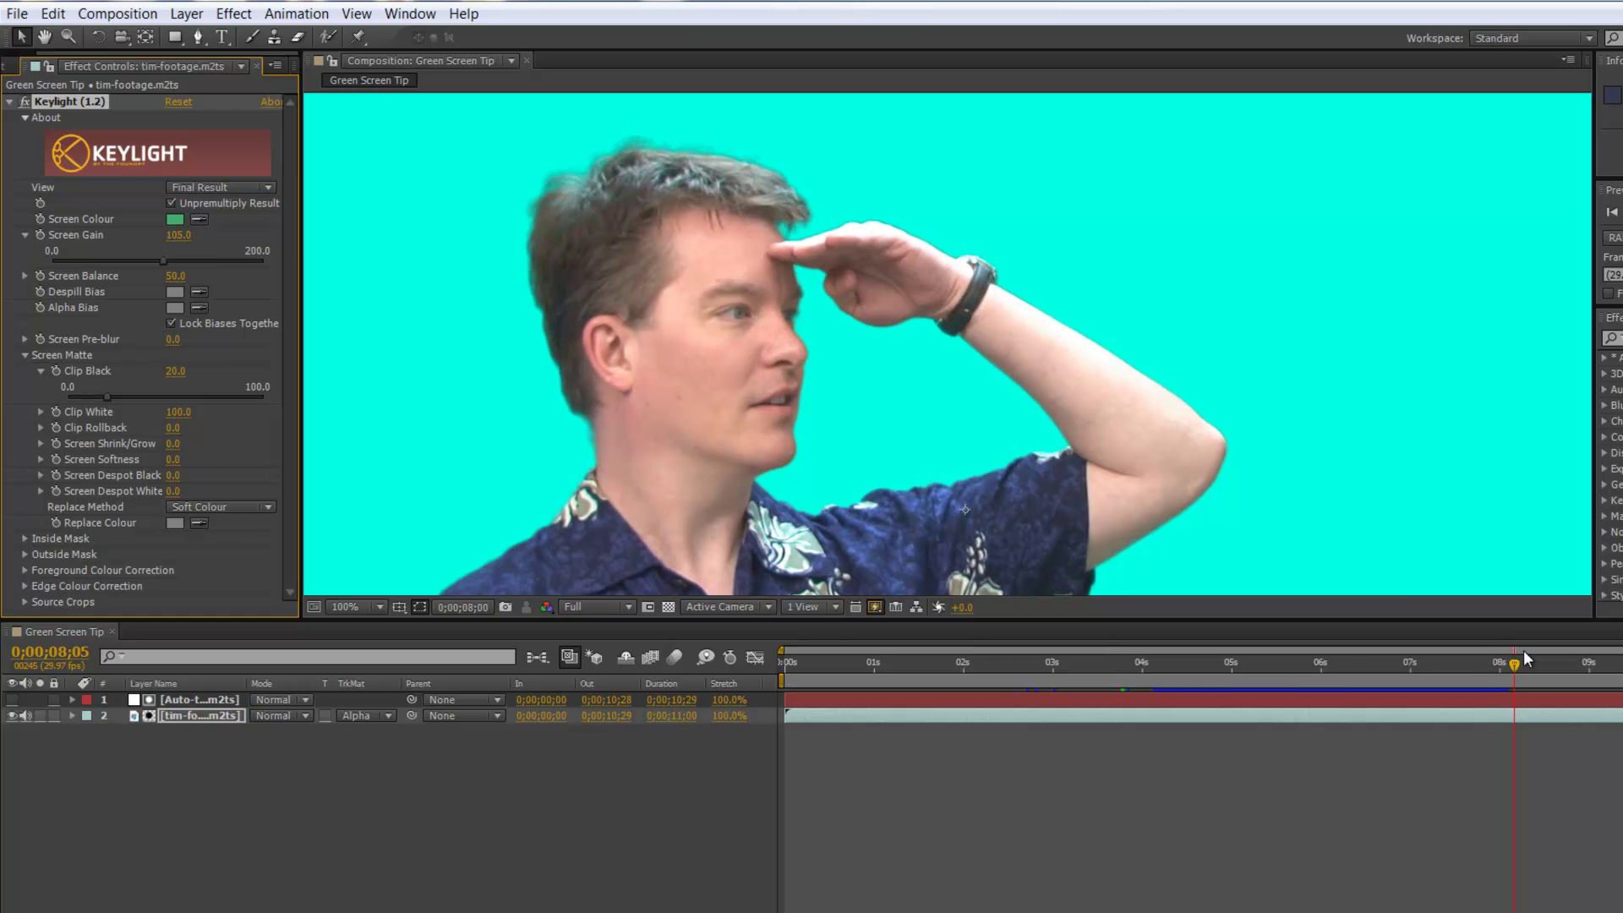
left_click(377, 607)
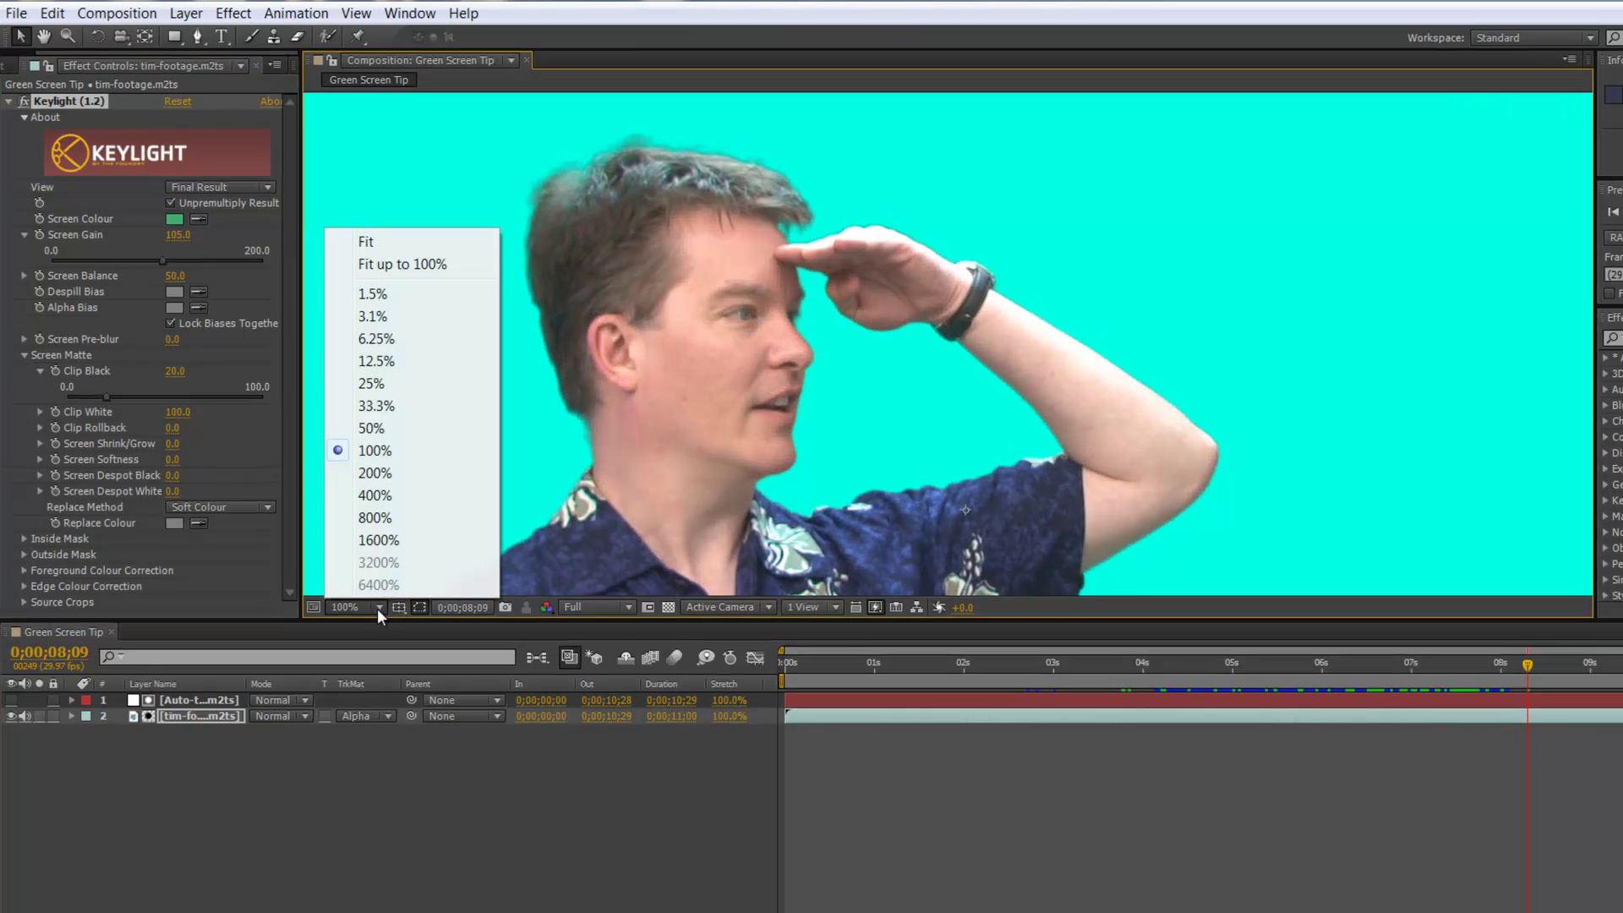
- At 50% zoom, place capl.washjeff.edu_14_l_106.jpg beneath the keyed footage and scrub to check
left_click(399, 432)
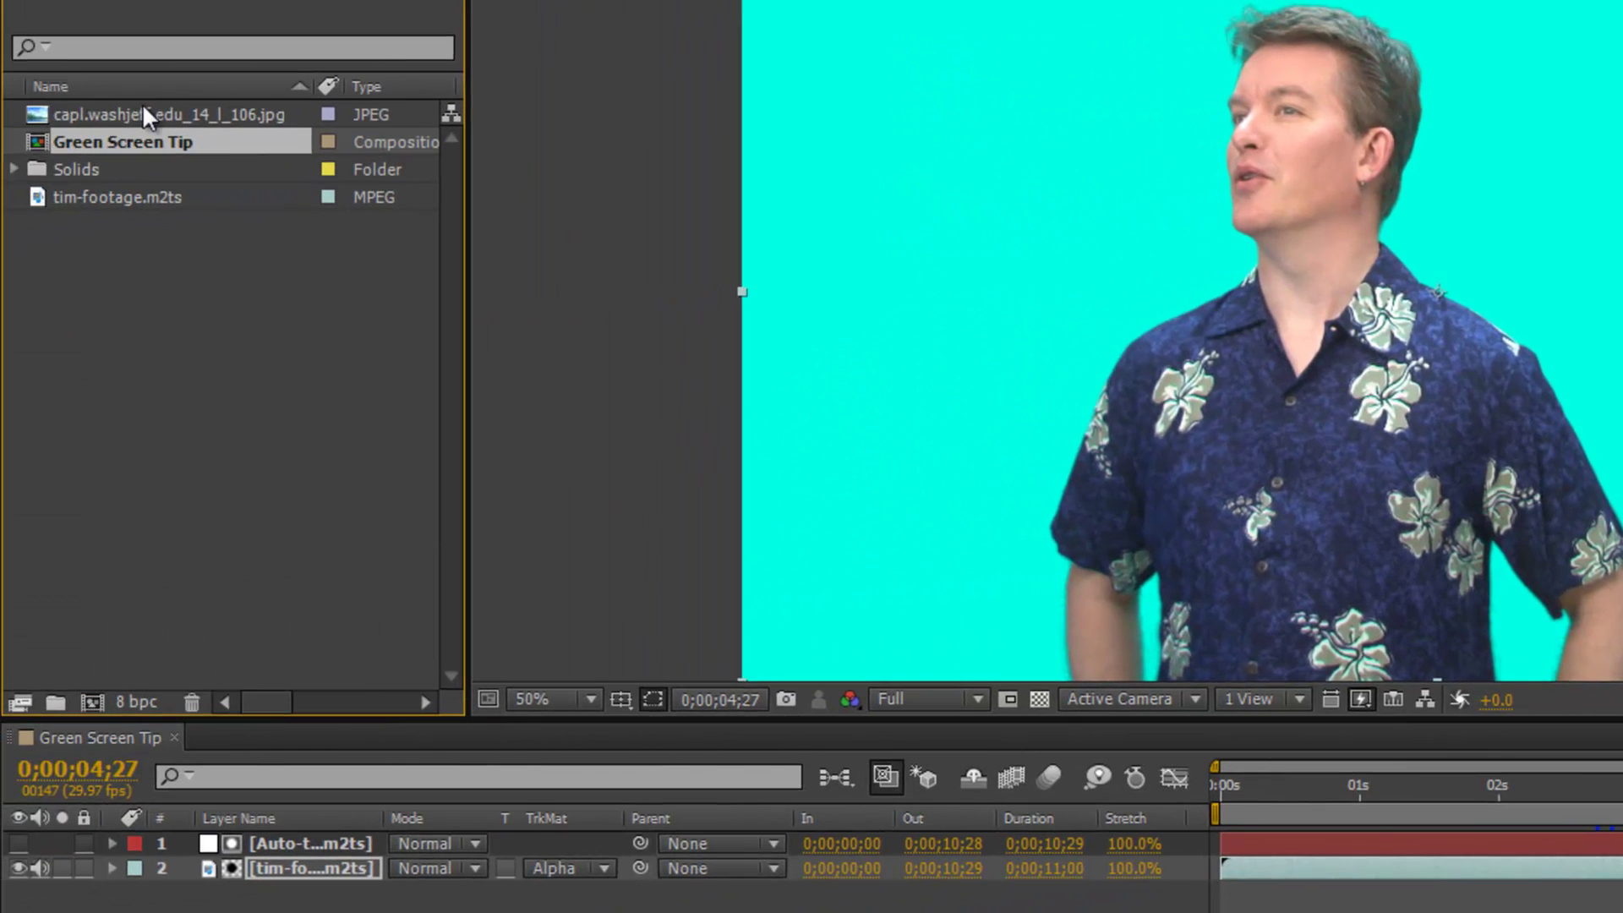
left_click_drag(142, 103, 287, 904)
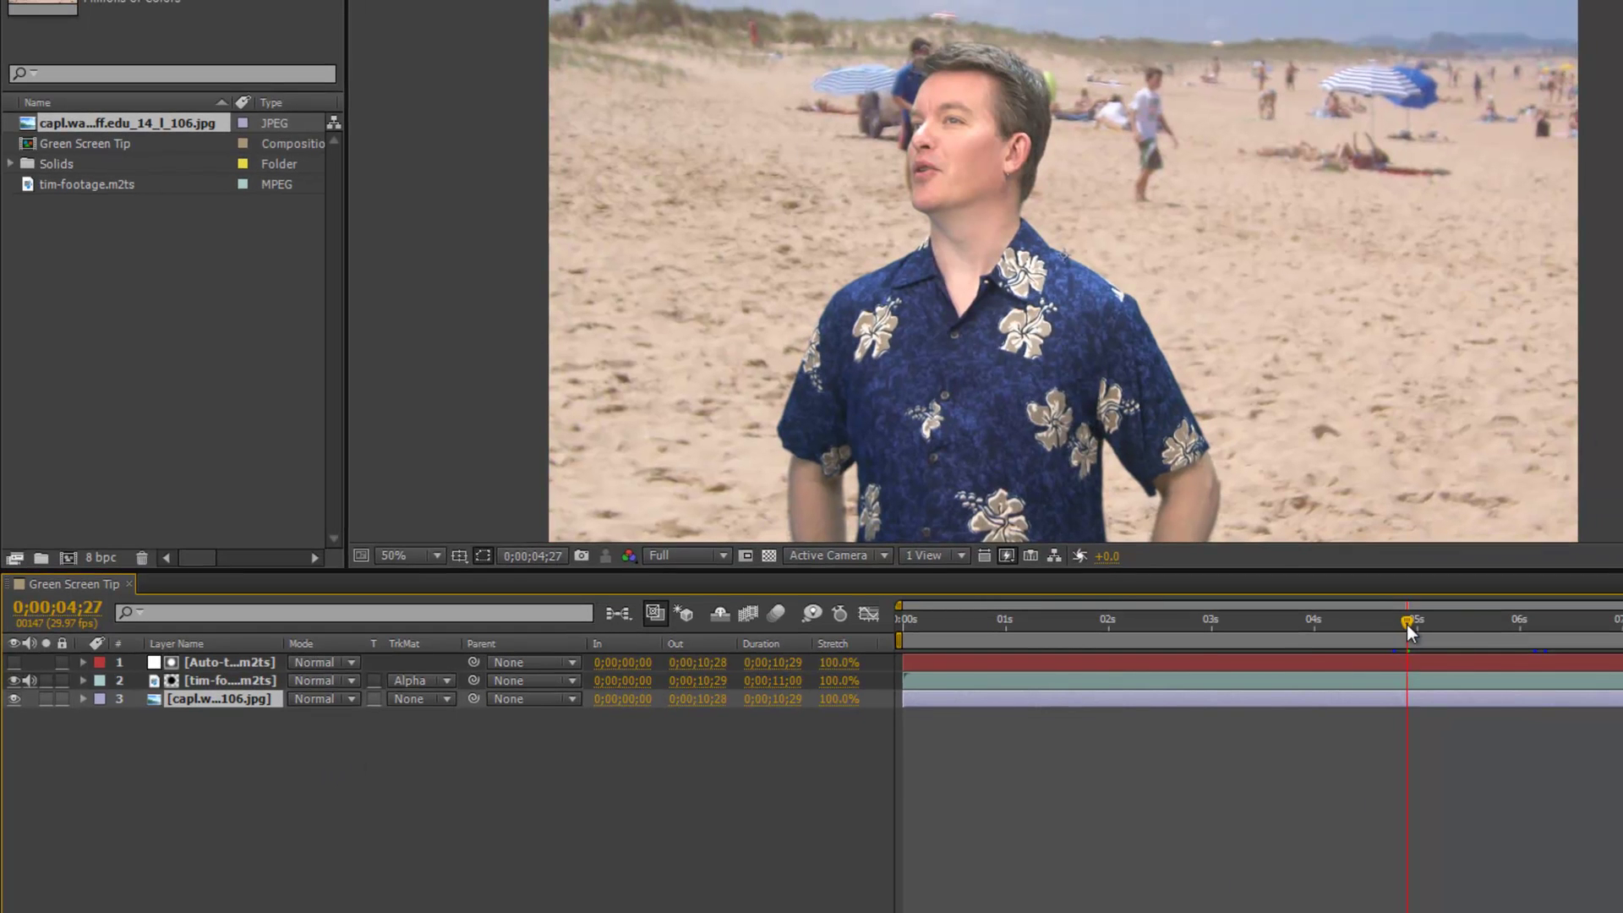
mouse_move(1406, 624)
left_mouse_down()
mouse_move(1582, 613)
mouse_move(1414, 607)
left_mouse_up()
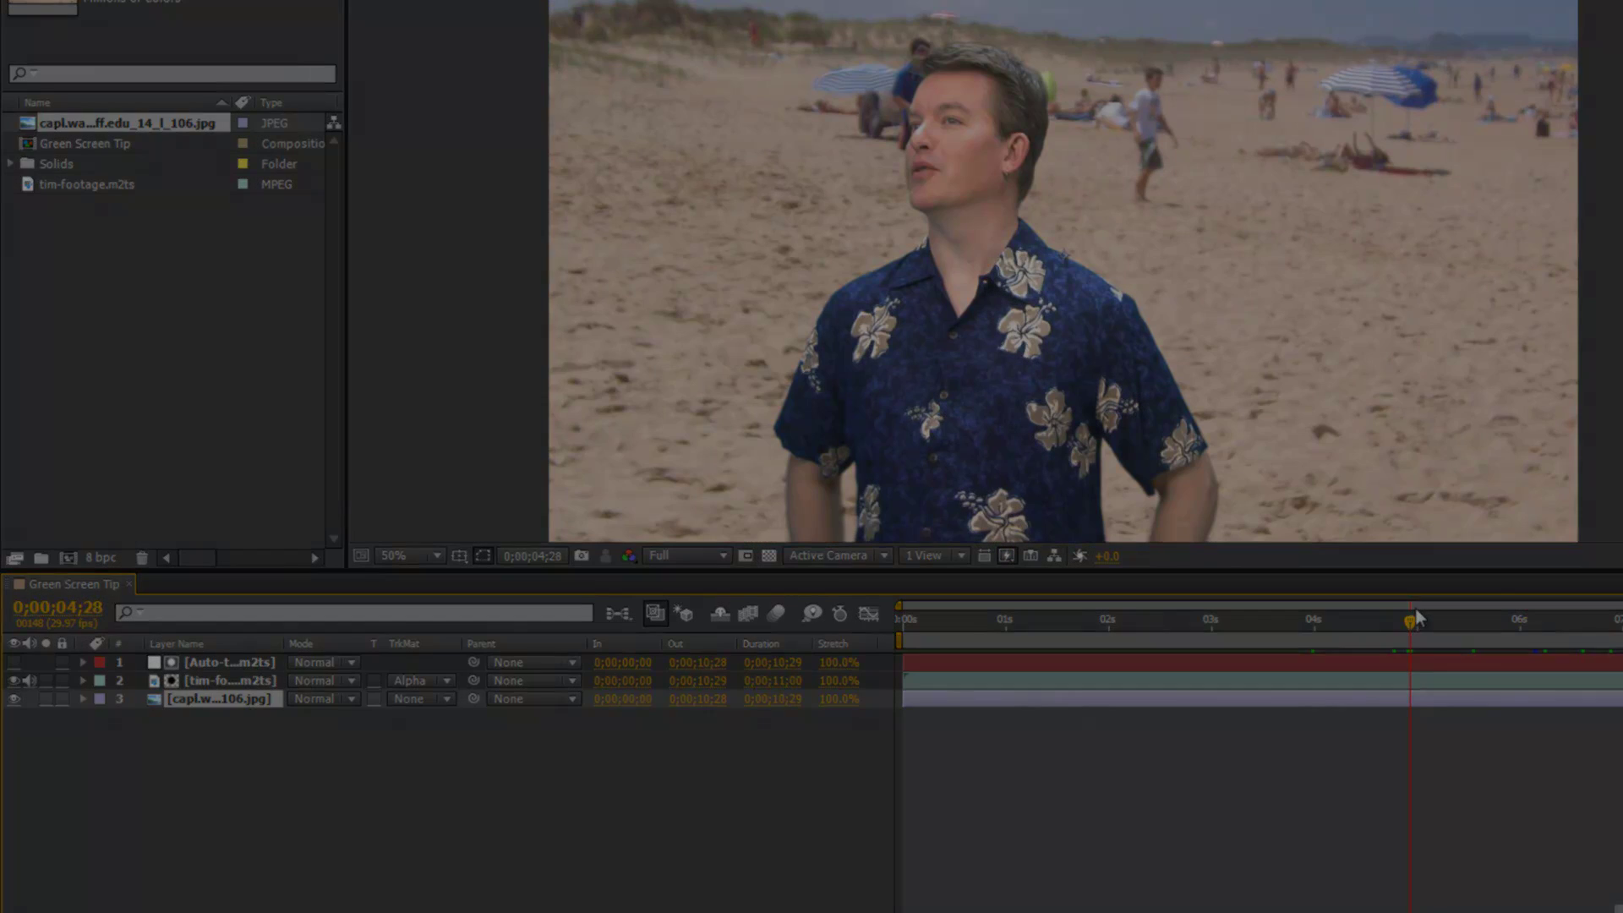